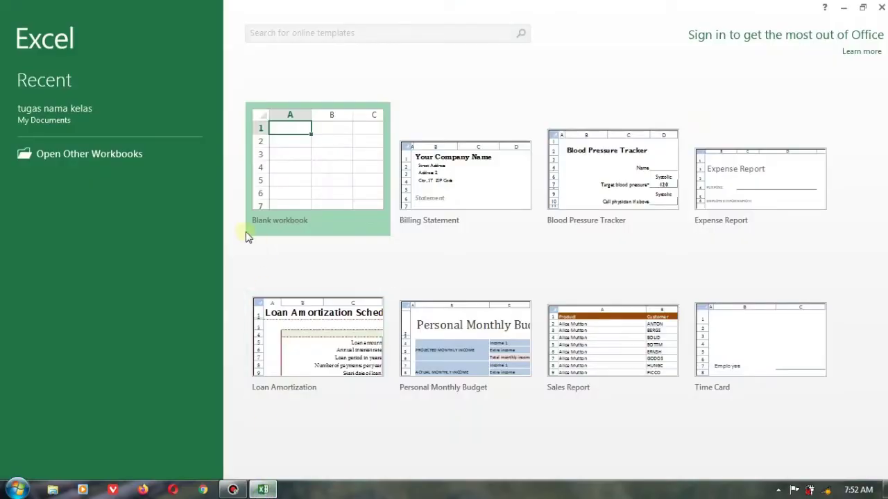
Step: Create a blank workbook and enter the header "No" in cell A3
{"action": "left_click", "coordinate": [307, 175]}
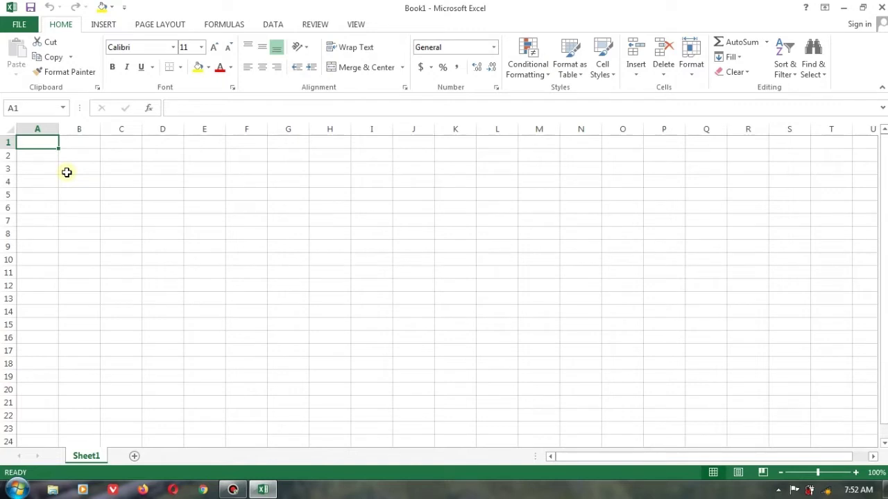
{"action": "key", "text": "Down"}
{"action": "key", "text": "Down"}
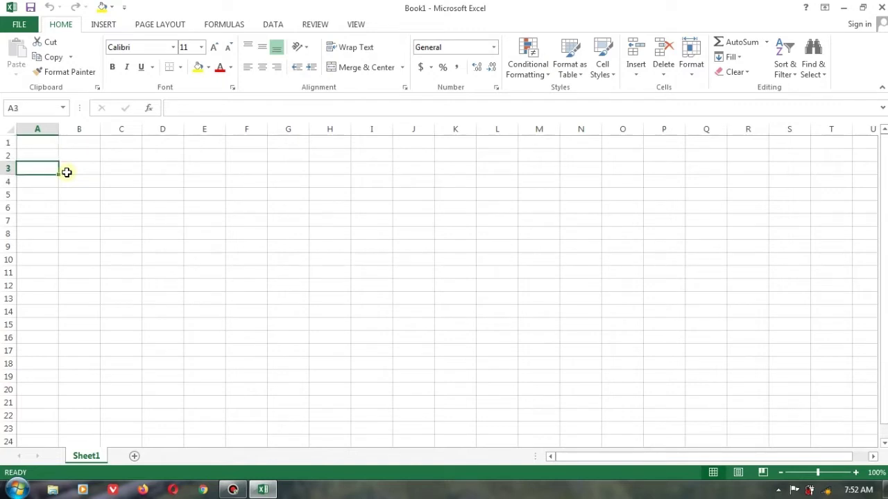
{"action": "type", "text": "no"}
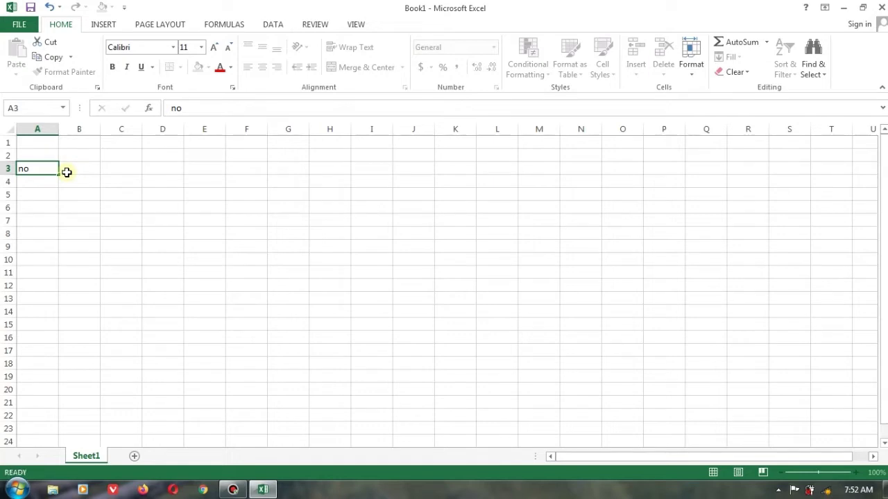
{"action": "left_click", "coordinate": [67, 172]}
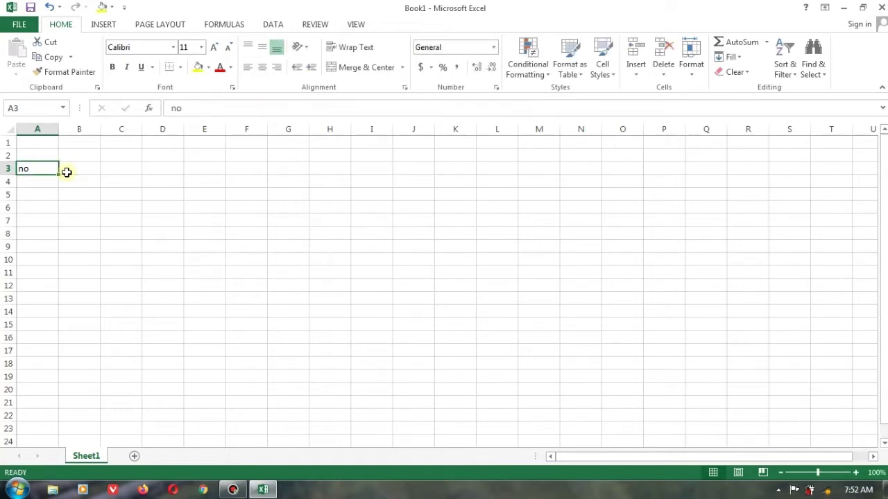
{"action": "key", "text": "BackSpace"}
{"action": "type", "text": "No"}
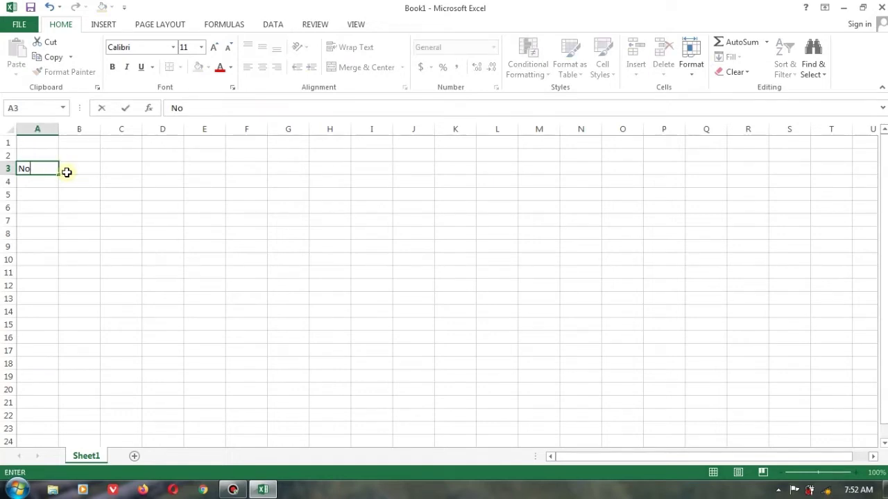
Step: Enter the header "Mata Pelajaran" in cell B3
{"action": "left_click", "coordinate": [67, 172]}
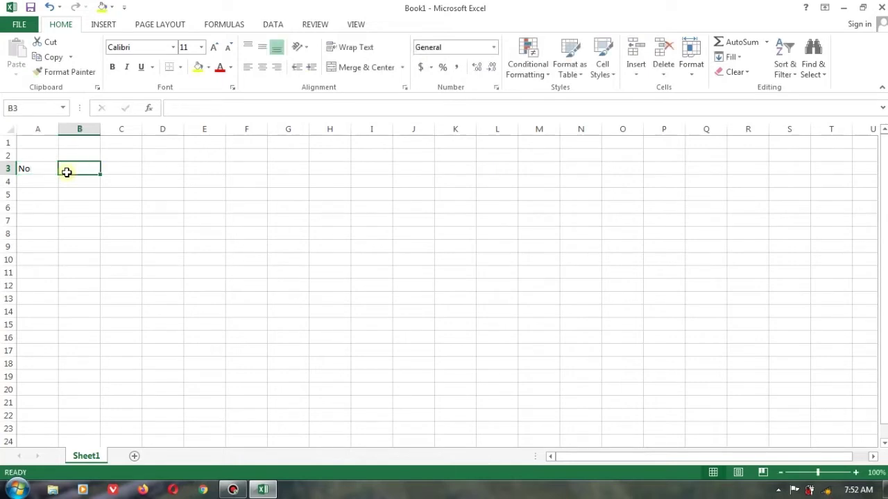
{"action": "type", "text": "M"}
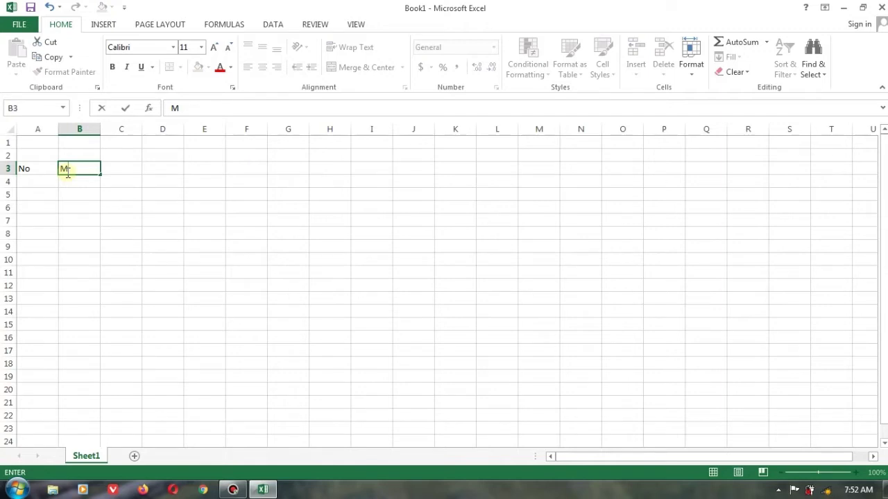
{"action": "type", "text": "ata Pelajaran"}
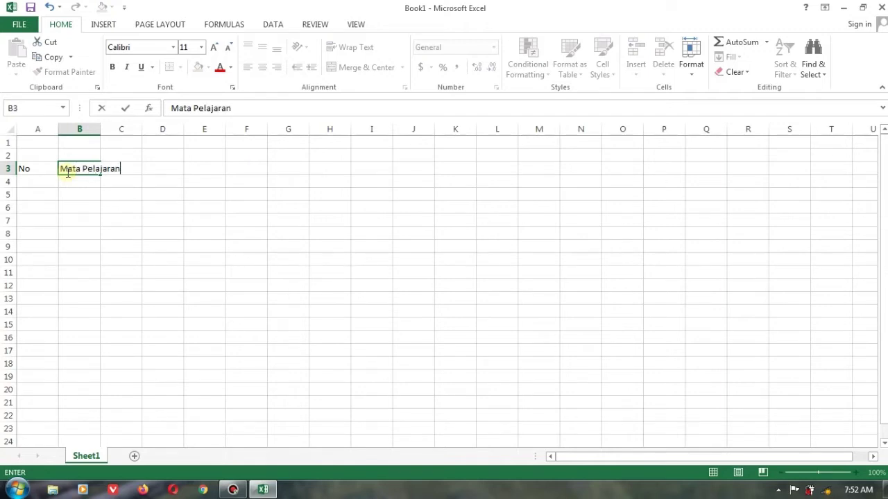
{"action": "key", "text": "Tab"}
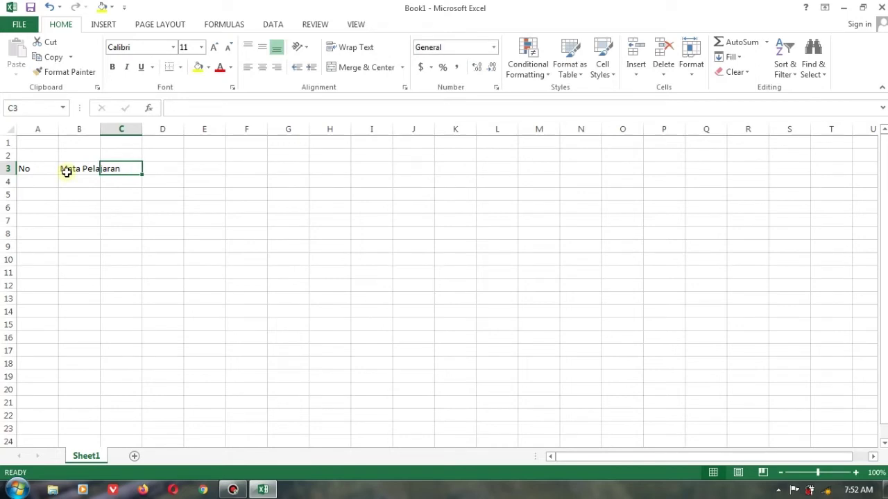
{"action": "left_click", "coordinate": [67, 172]}
{"action": "type", "text": "langan"}
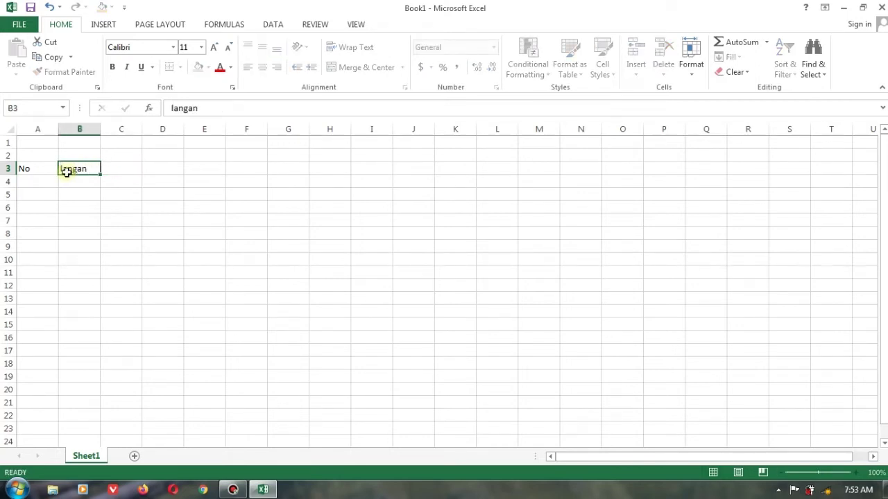
{"action": "key", "text": "Tab"}
{"action": "left_click", "coordinate": [66, 172]}
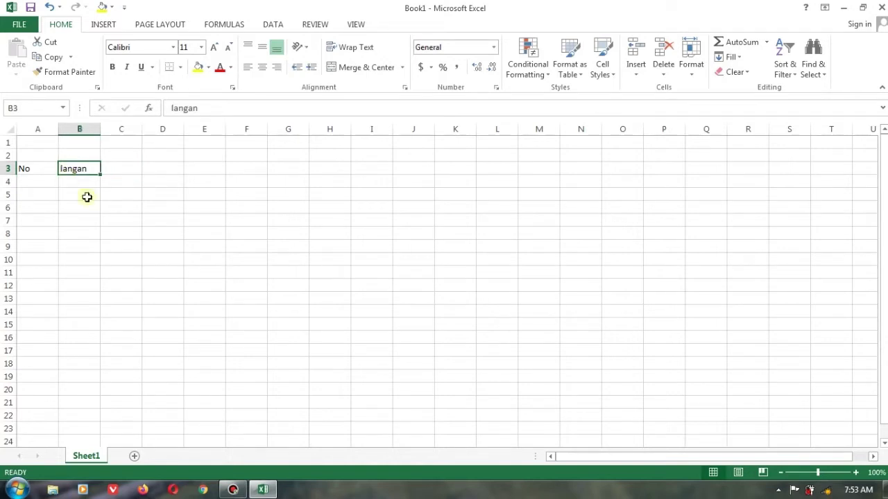
{"action": "key", "text": "ctrl+z"}
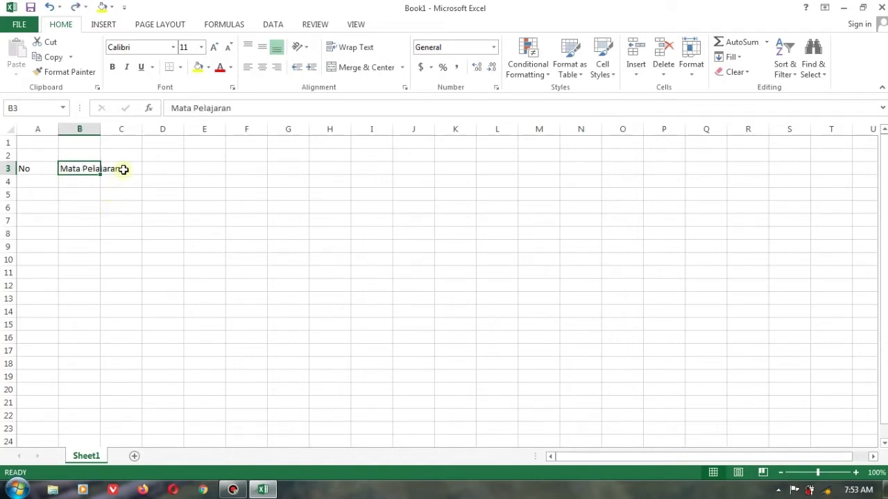
Step: Enter the headers "Ulangan", "UTS" and "UAS" in cells C3 to E3
{"action": "left_click", "coordinate": [123, 169]}
{"action": "type", "text": "Ulangan"}
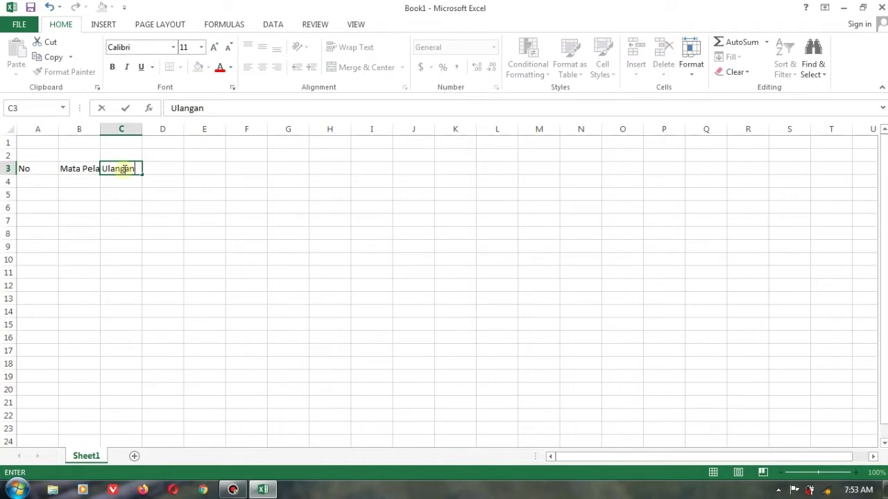
{"action": "key", "text": "Tab"}
{"action": "type", "text": "U"}
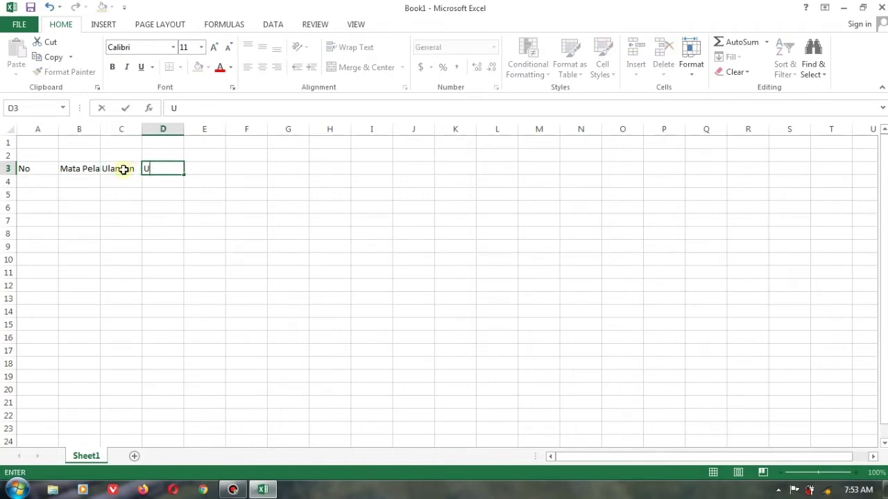
{"action": "type", "text": "TS"}
{"action": "key", "text": "Tab"}
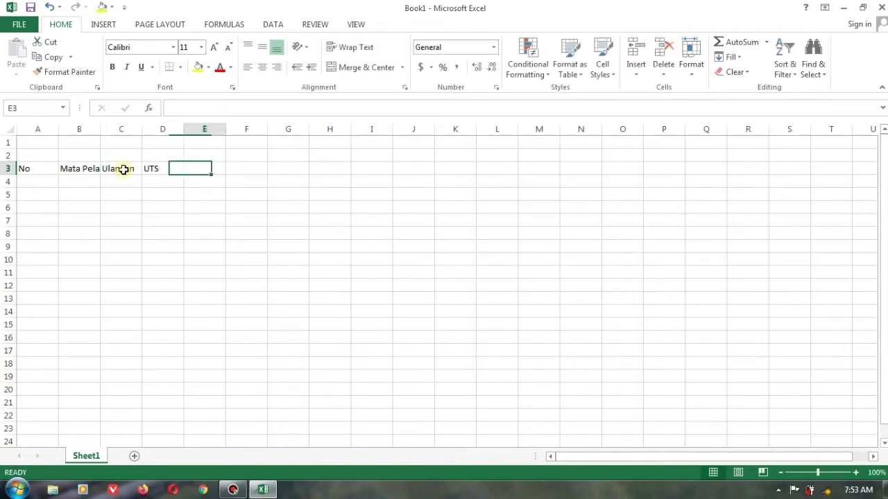
{"action": "type", "text": "U"}
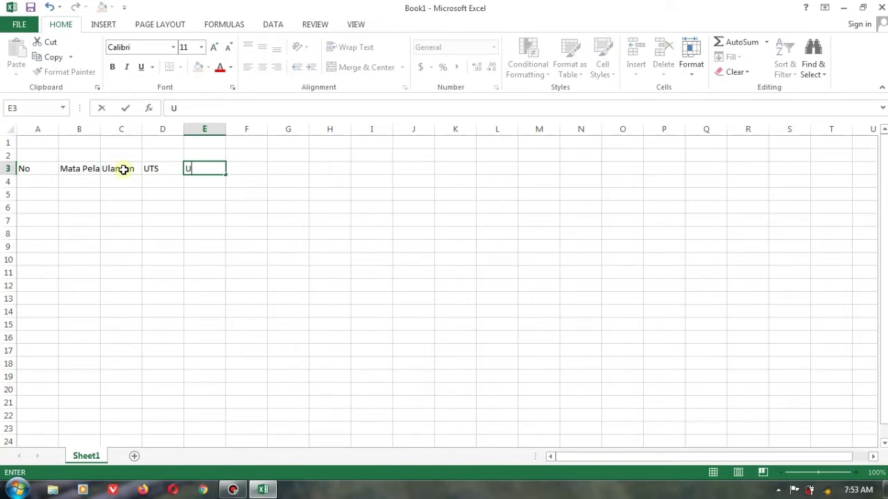
{"action": "type", "text": "AS"}
{"action": "key", "text": "Tab"}
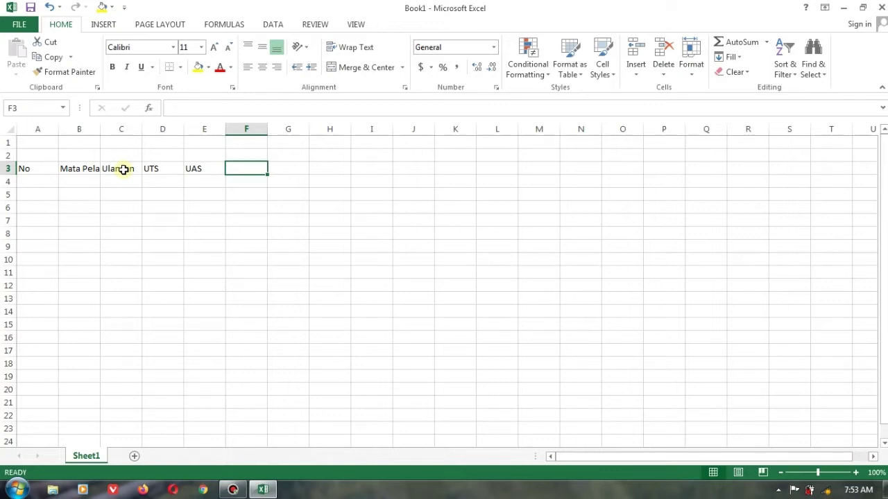
Step: Enter the headers "Rata Rata", "Nilai Tertinggi" and "Nilai Terendah" in cells F3 to H3
{"action": "key", "text": "Up"}
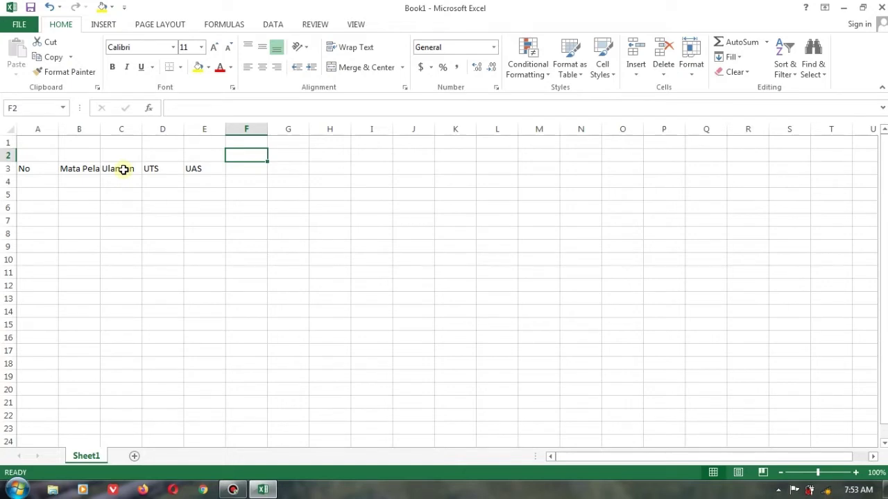
{"action": "key", "text": "Down"}
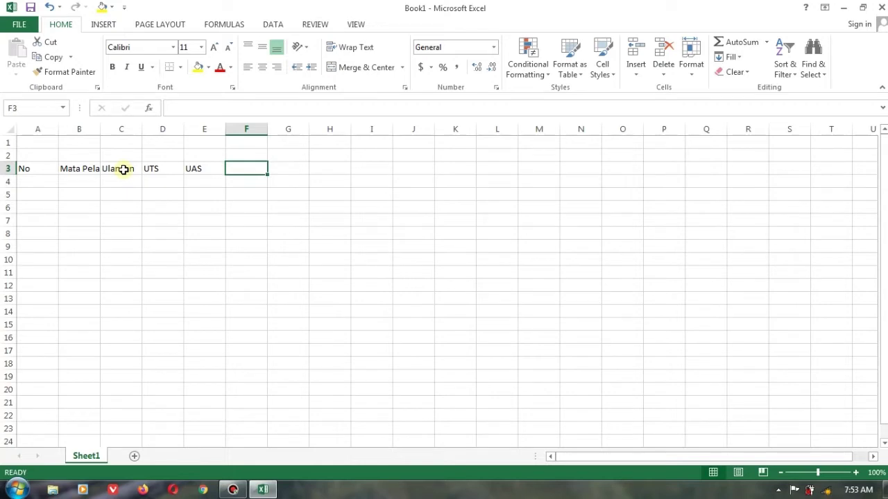
{"action": "type", "text": "Rata Rata"}
{"action": "key", "text": "Tab"}
{"action": "type", "text": "Nilai"}
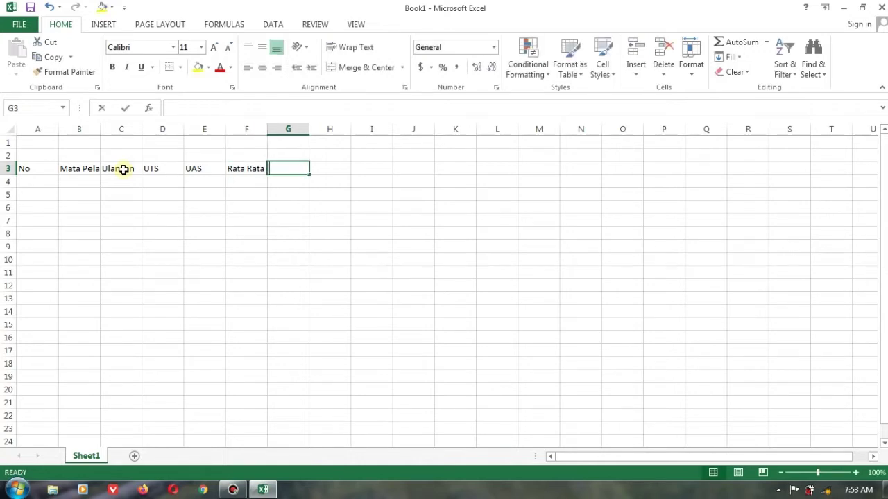
{"action": "type", "text": " Te"}
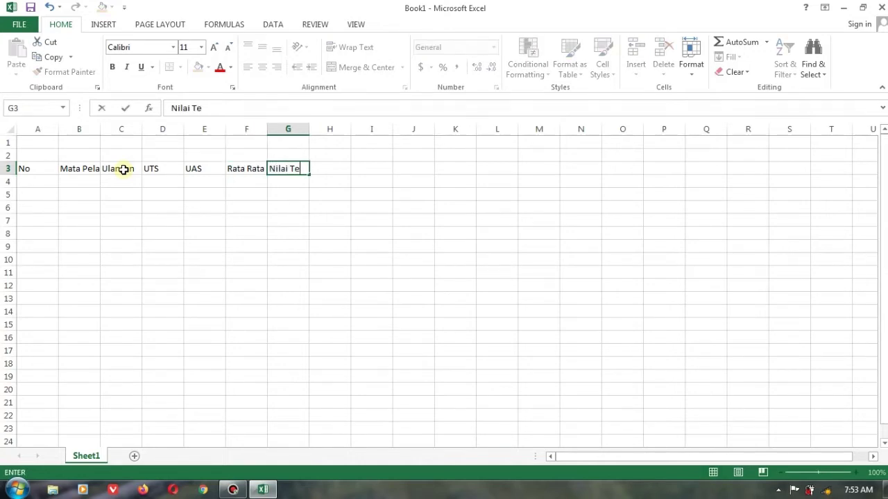
{"action": "type", "text": "rtinggi"}
{"action": "key", "text": "Tab"}
{"action": "type", "text": "N"}
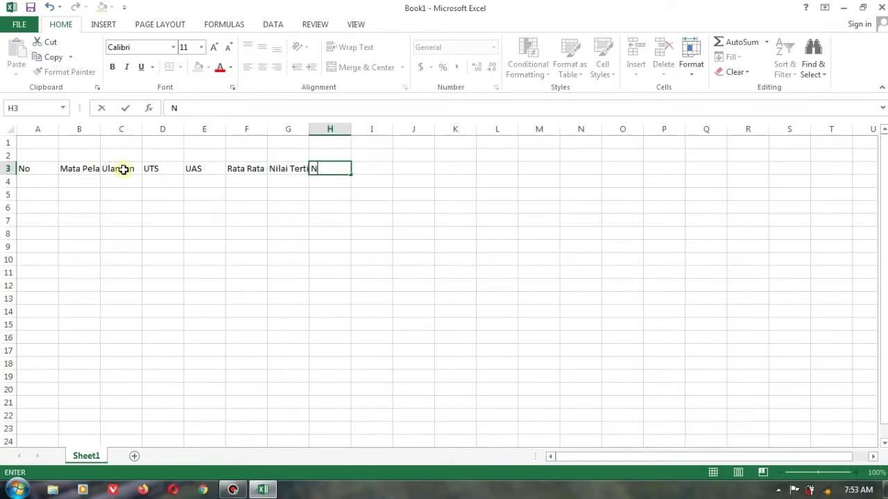
{"action": "type", "text": "ilai Terendah"}
{"action": "left_click", "coordinate": [243, 272]}
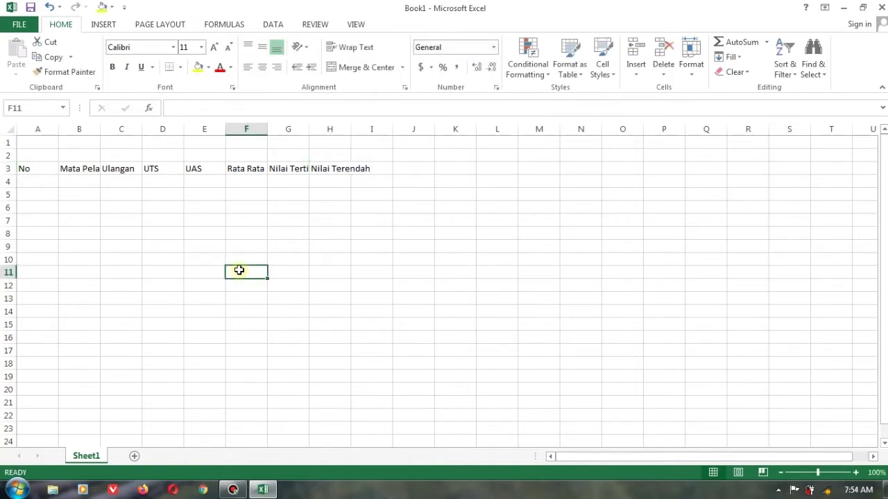
{"action": "left_click", "coordinate": [44, 169]}
{"action": "left_click", "coordinate": [85, 170]}
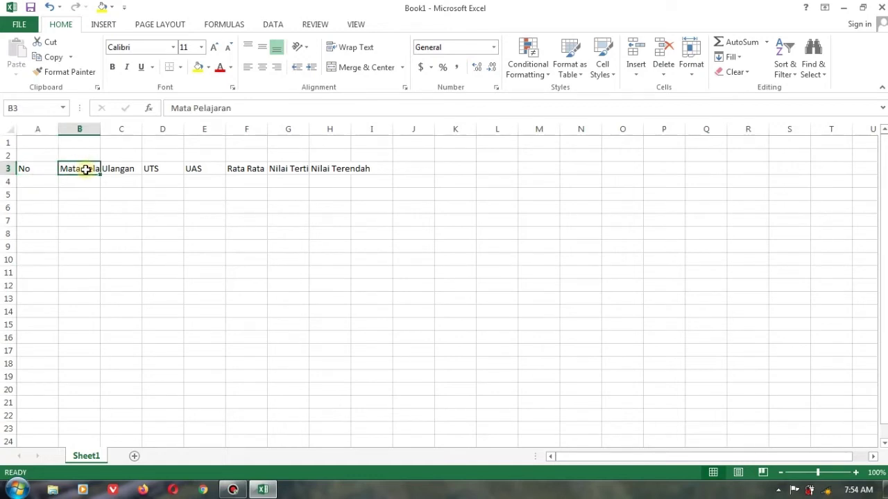
{"action": "left_click", "coordinate": [130, 169]}
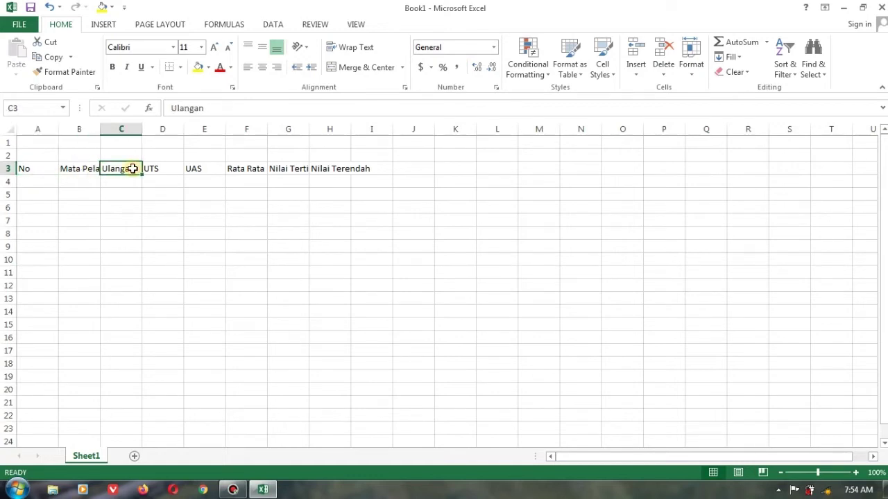
{"action": "left_click", "coordinate": [161, 168]}
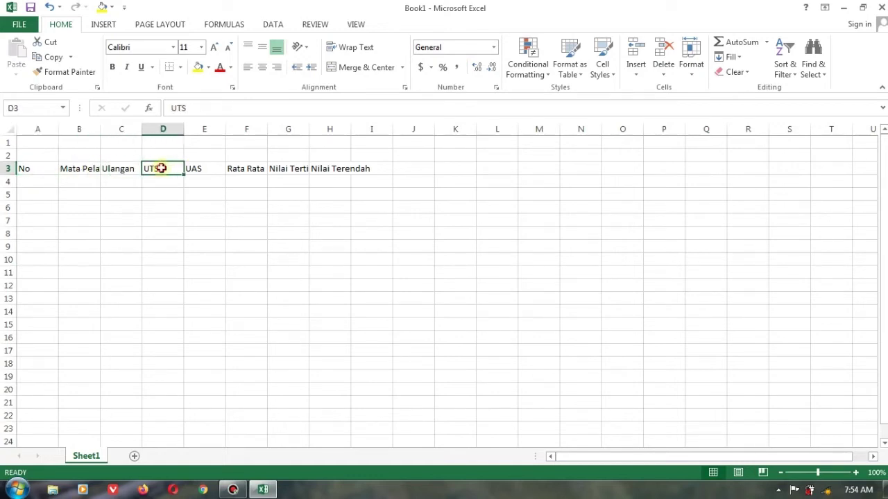
{"action": "left_click", "coordinate": [205, 170]}
{"action": "left_click", "coordinate": [120, 171]}
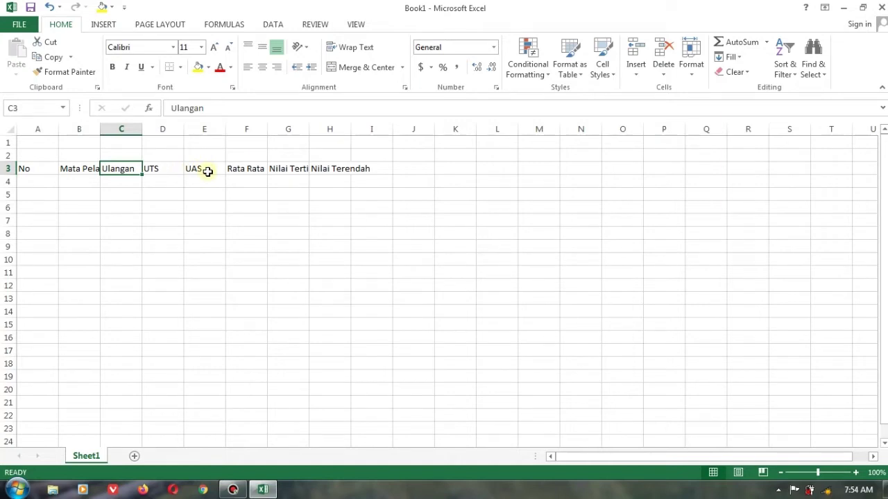
{"action": "left_click", "coordinate": [246, 182]}
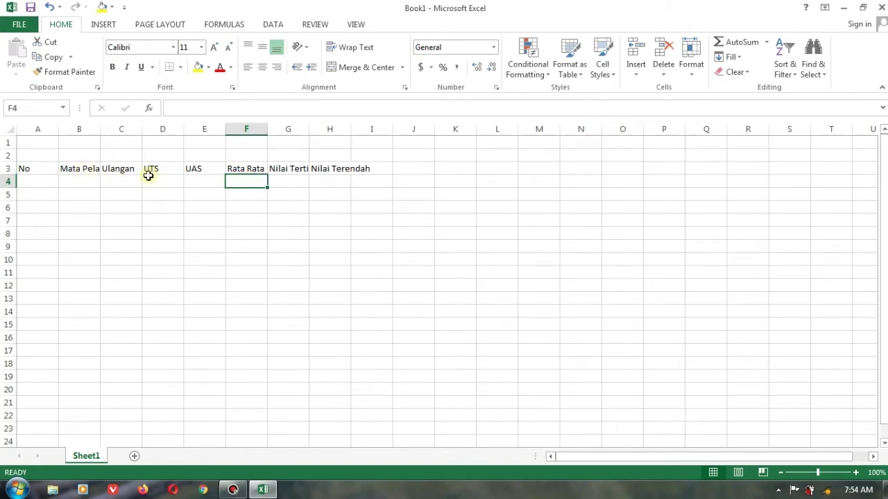
Step: Widen columns B, G and H to fit their header text, and narrow column A around "No"
{"action": "left_click", "coordinate": [80, 169]}
{"action": "double_click", "coordinate": [98, 128]}
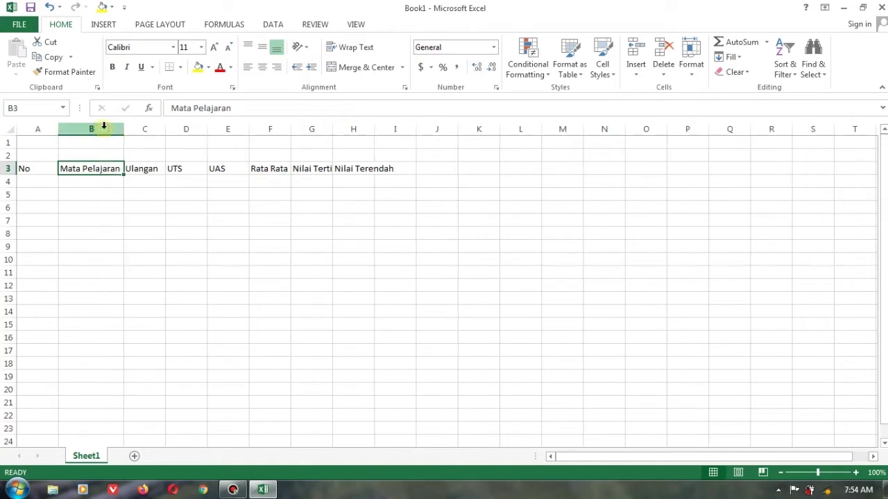
{"action": "left_click", "coordinate": [189, 170]}
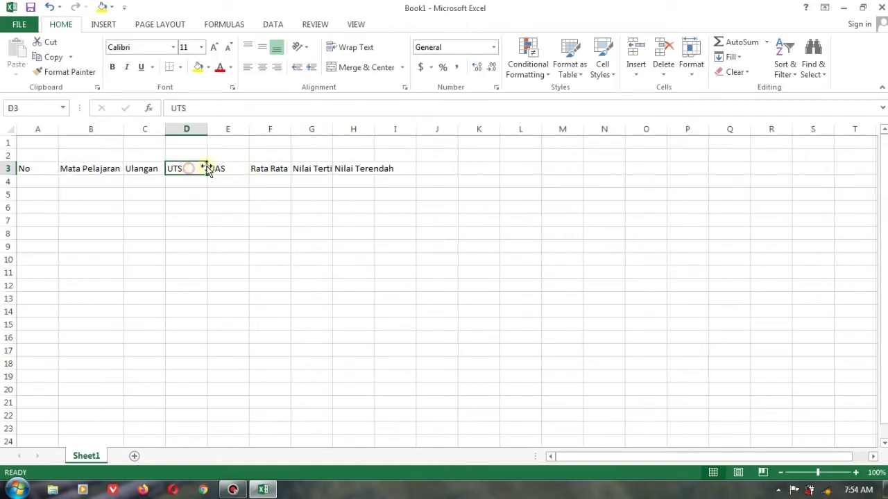
{"action": "left_click", "coordinate": [244, 169]}
{"action": "left_click", "coordinate": [271, 170]}
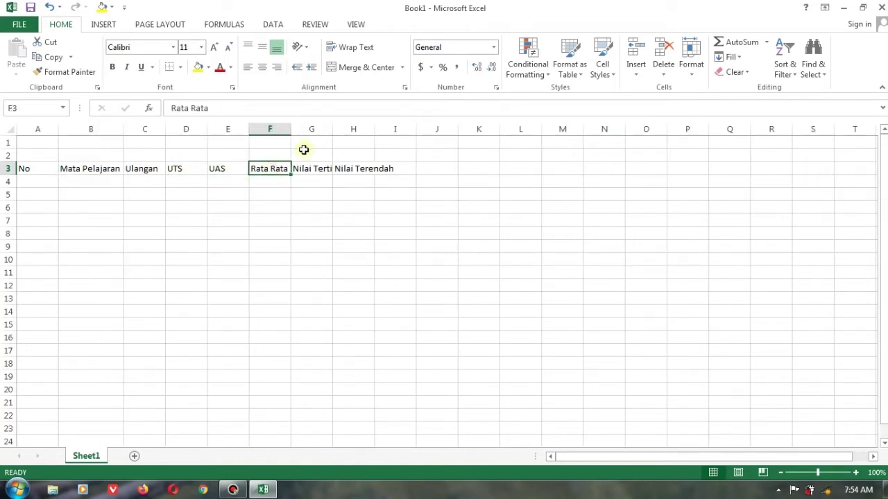
{"action": "left_click", "coordinate": [319, 170]}
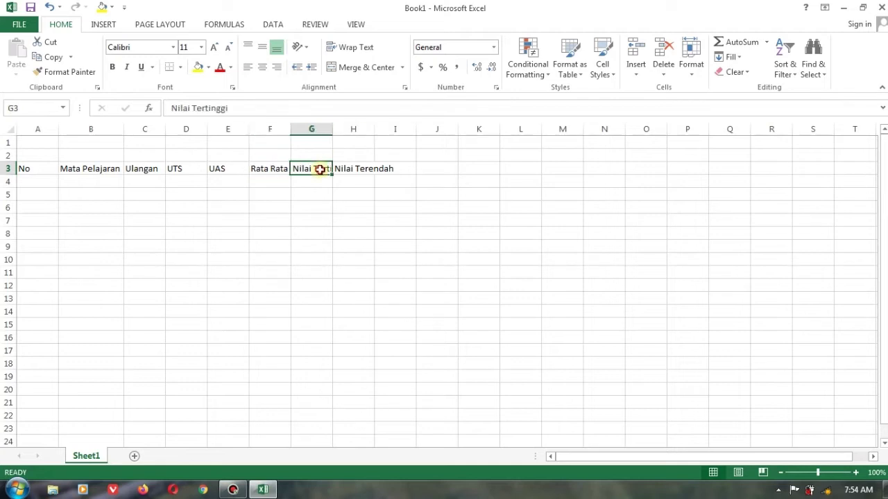
{"action": "double_click", "coordinate": [333, 126]}
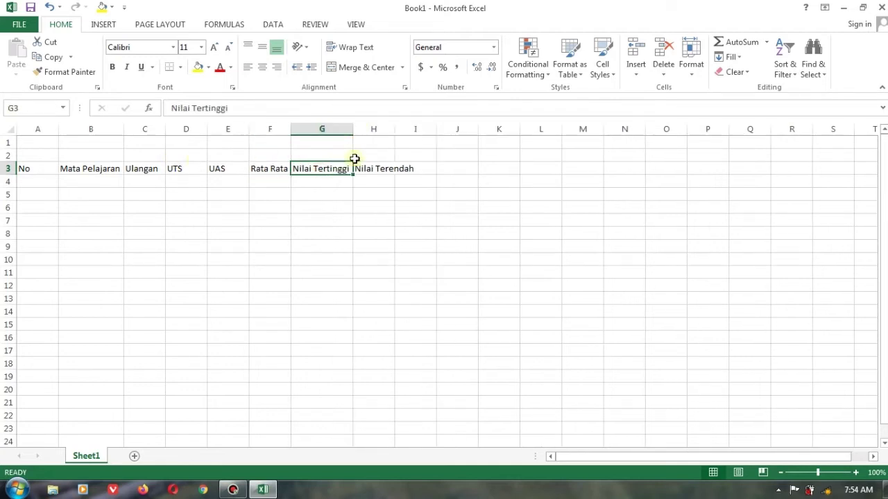
{"action": "left_click_drag", "start_coordinate": [393, 130], "coordinate": [417, 129]}
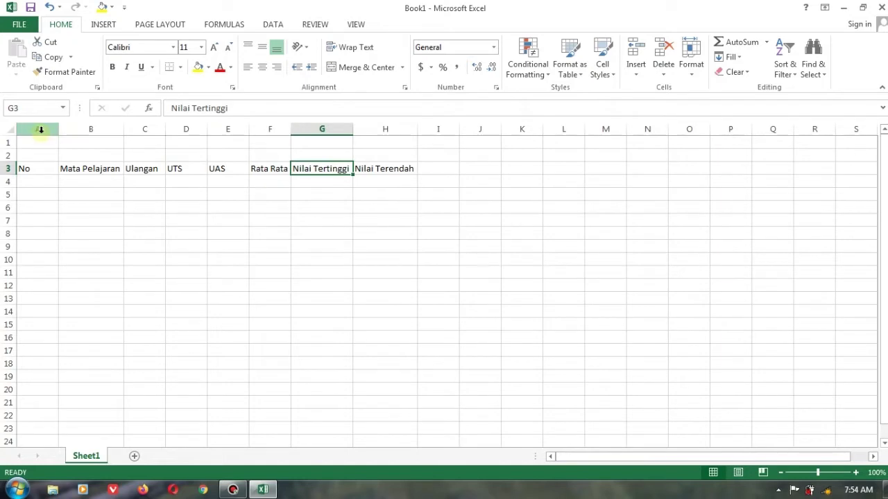
{"action": "left_click_drag", "start_coordinate": [58, 130], "coordinate": [39, 132]}
{"action": "left_click", "coordinate": [28, 177]}
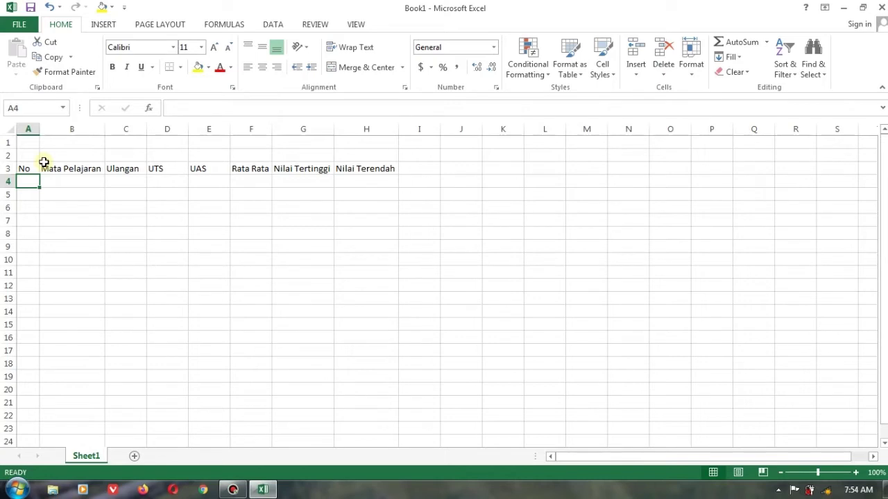
Step: Enter the row numbers 1, 2 and 3 in cells A4 to A6 of the No column
{"action": "type", "text": "1"}
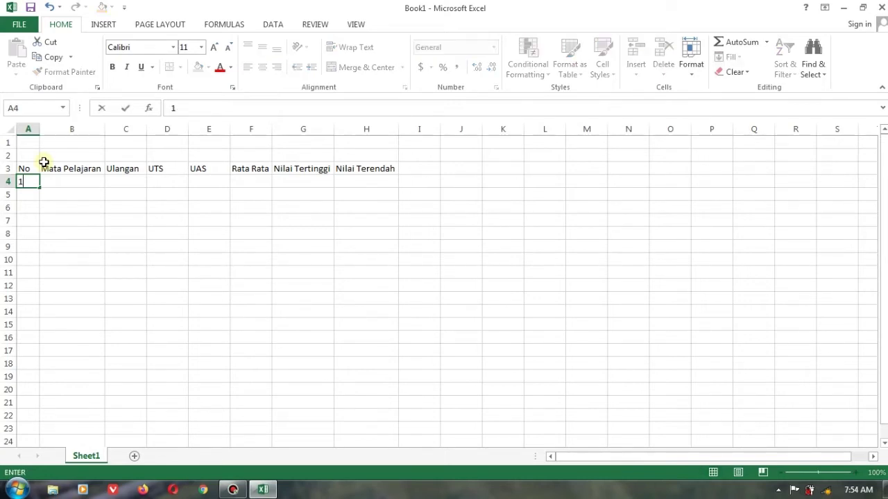
{"action": "key", "text": "Return"}
{"action": "type", "text": "2"}
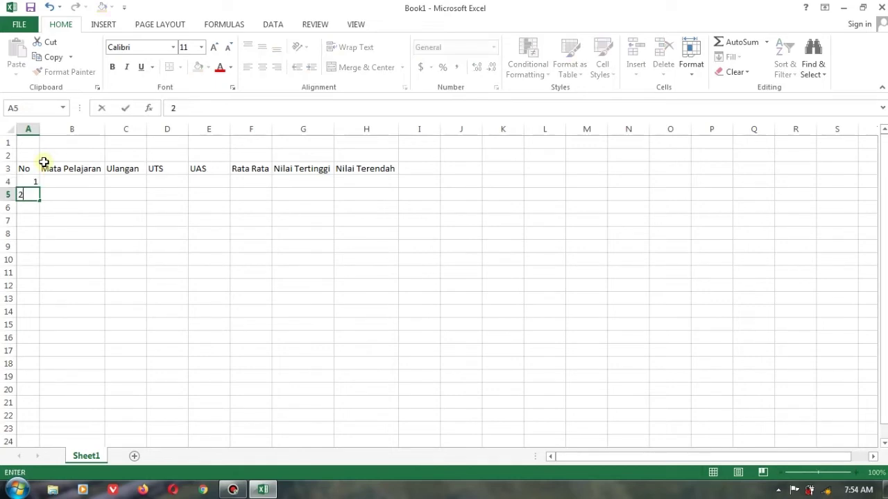
{"action": "key", "text": "Return"}
{"action": "type", "text": "3"}
{"action": "key", "text": "Up"}
{"action": "key", "text": "Up"}
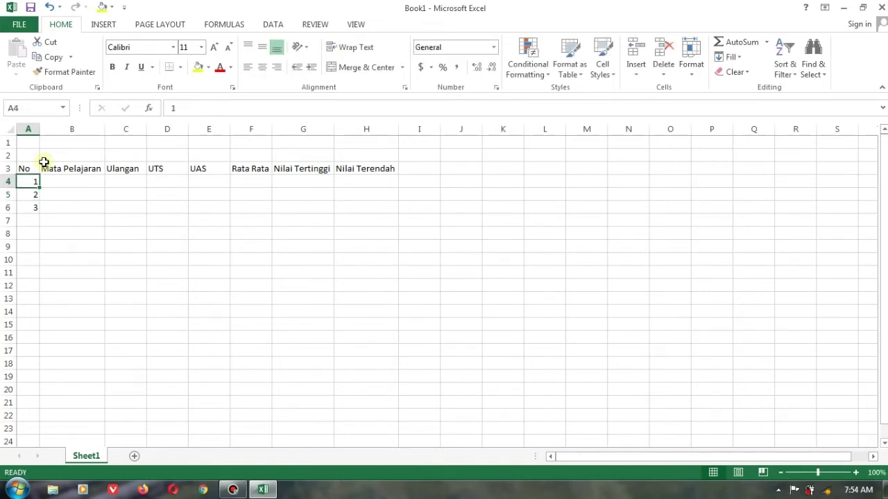
{"action": "key", "text": "Down"}
{"action": "key", "text": "Down"}
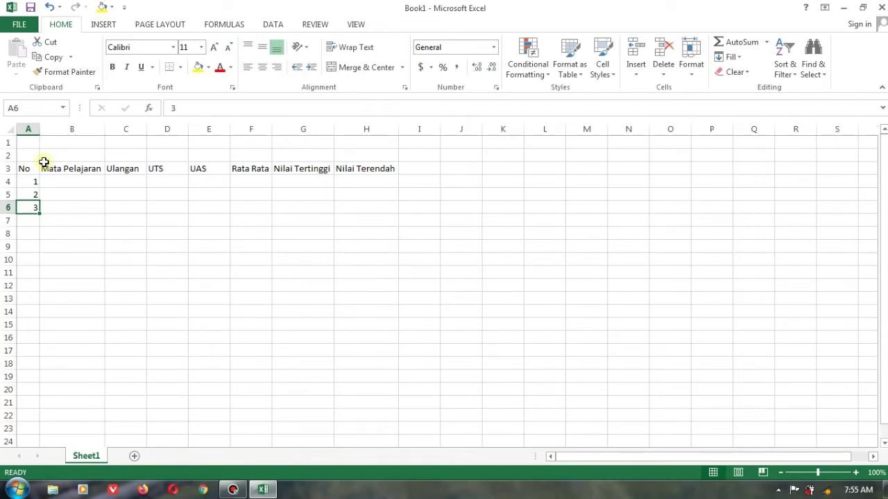
Step: Continue the No column with the row numbers 4 to 7 in cells A7 to A10
{"action": "key", "text": "Down"}
{"action": "type", "text": "4"}
{"action": "key", "text": "Return"}
{"action": "type", "text": "5"}
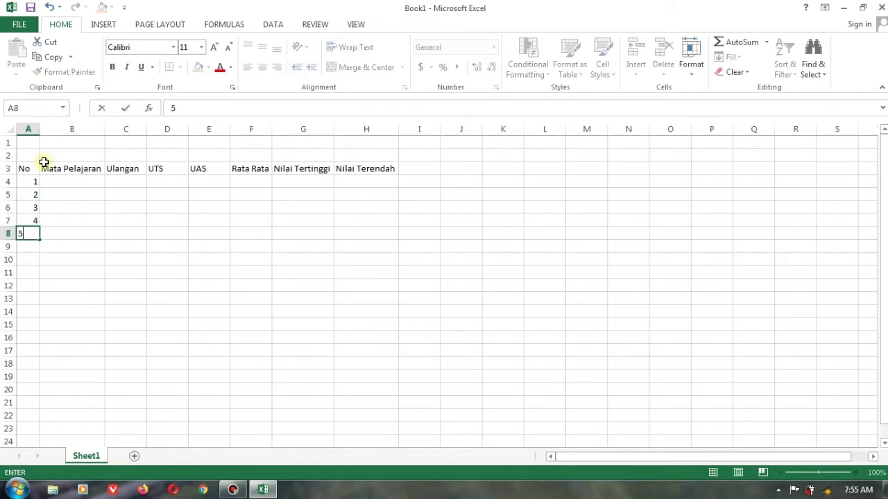
{"action": "key", "text": "Return"}
{"action": "type", "text": "6"}
{"action": "key", "text": "Return"}
{"action": "type", "text": "7"}
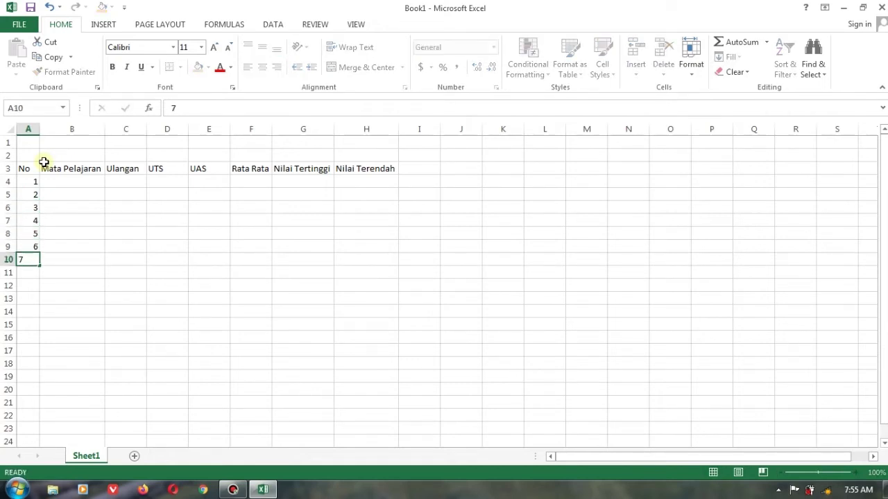
{"action": "key", "text": "Tab"}
Step: Enter "Pendidikan Agama" in cell B4 as the first subject under Mata Pelajaran
{"action": "key", "text": "Up"}
{"action": "key", "text": "Up"}
{"action": "key", "text": "Up"}
{"action": "key", "text": "Up"}
{"action": "key", "text": "Up"}
{"action": "key", "text": "Up"}
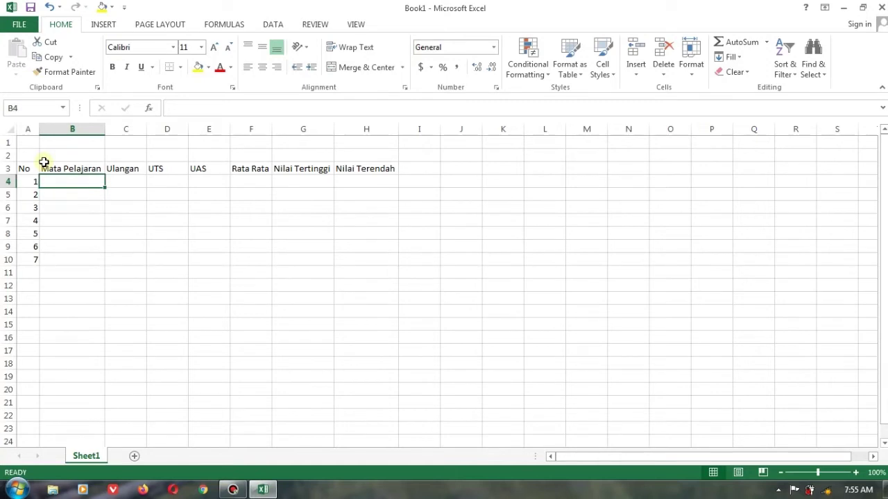
{"action": "type", "text": "Pe"}
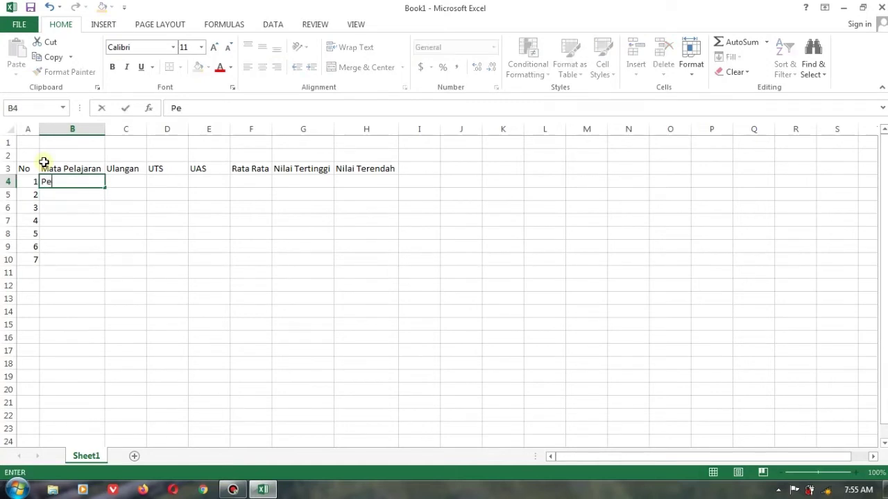
{"action": "type", "text": "ndidikan Agama"}
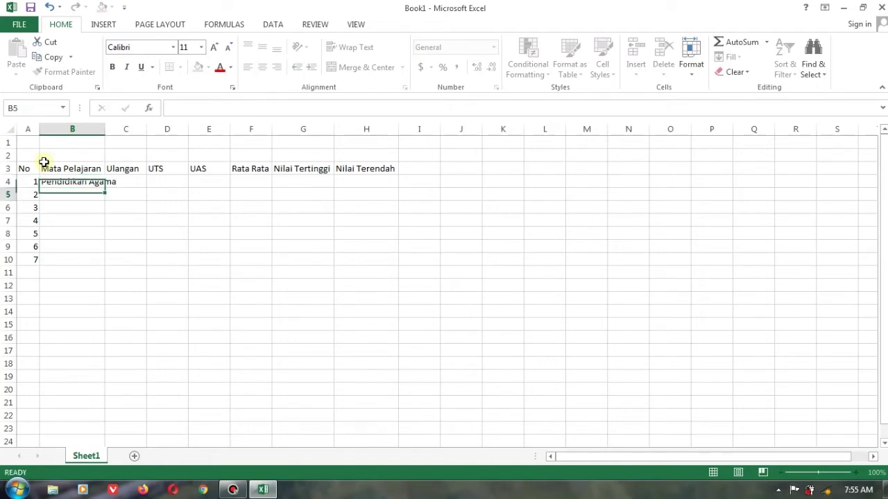
{"action": "key", "text": "Return"}
Step: Enter the subject "Bahasa Indonesia" in cell B5, correcting its spelling
{"action": "type", "text": "Bahsa"}
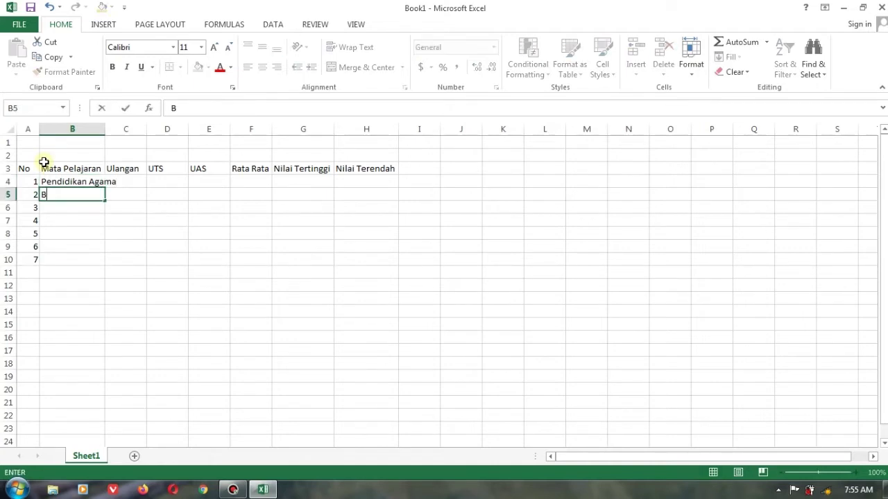
{"action": "key", "text": "BackSpace"}
{"action": "key", "text": "BackSpace"}
{"action": "type", "text": "asa Indoneisa"}
{"action": "key", "text": "Return"}
{"action": "key", "text": "Up"}
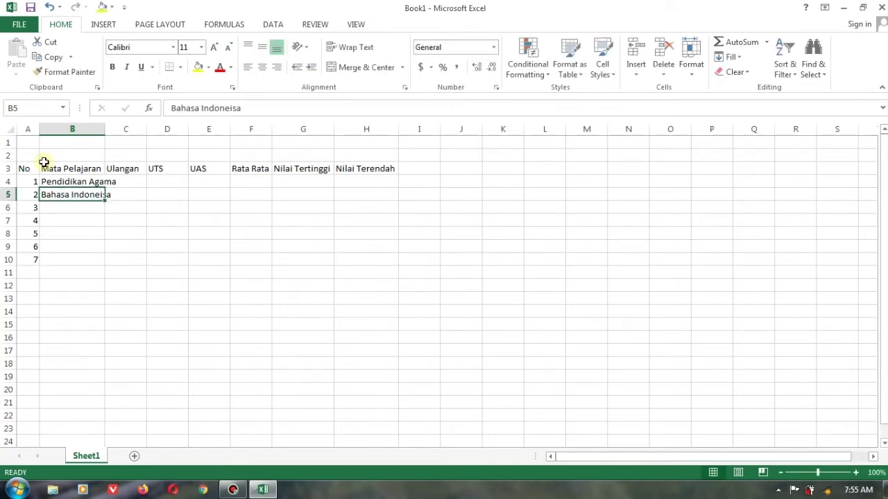
{"action": "left_click", "coordinate": [275, 109]}
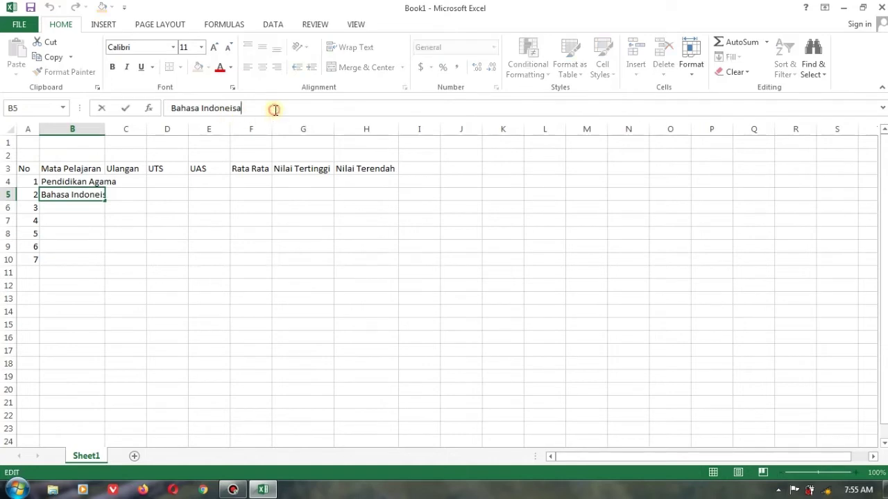
{"action": "key", "text": "BackSpace"}
{"action": "key", "text": "BackSpace"}
{"action": "key", "text": "BackSpace"}
{"action": "type", "text": "sia"}
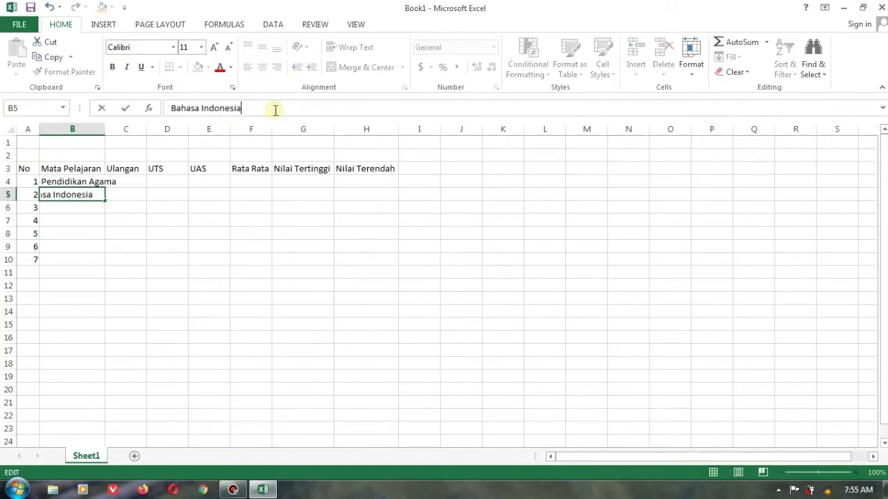
{"action": "key", "text": "Return"}
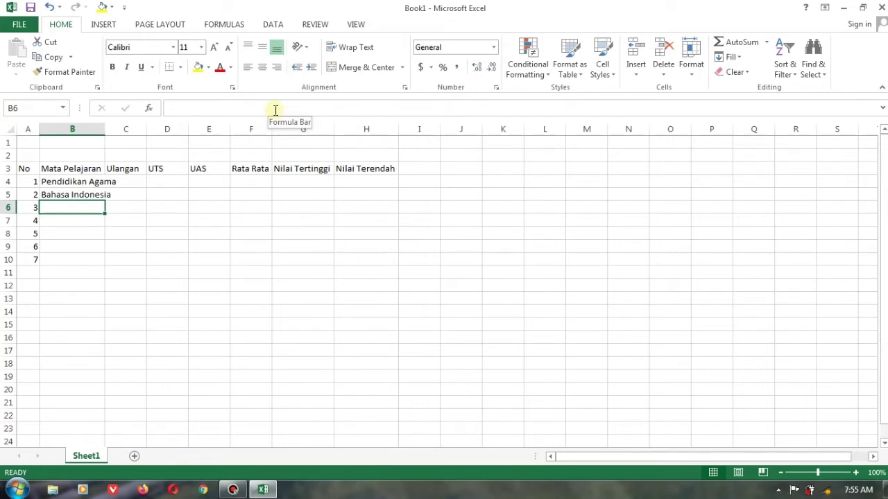
Step: Enter the subjects "PPKn" and "Matematika" in cells B6 and B7
{"action": "type", "text": "PPKn"}
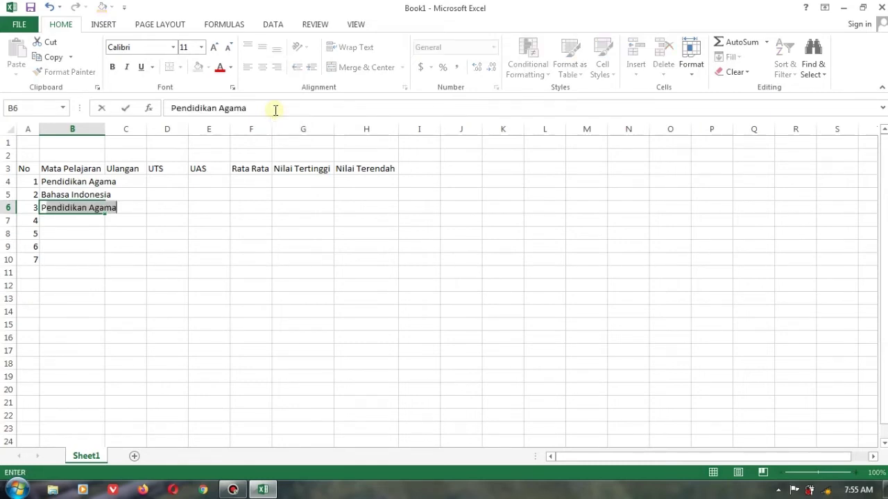
{"action": "type", "text": "Matet"}
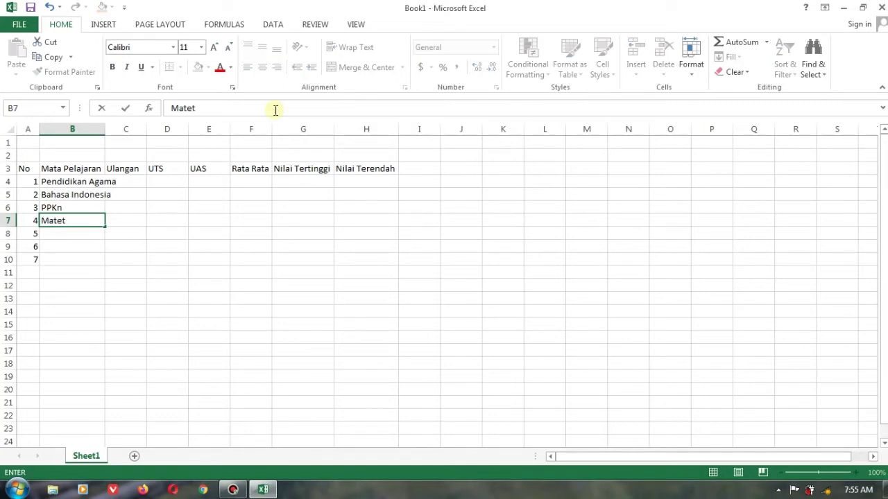
{"action": "key", "text": "BackSpace"}
{"action": "type", "text": "matika"}
{"action": "key", "text": "Return"}
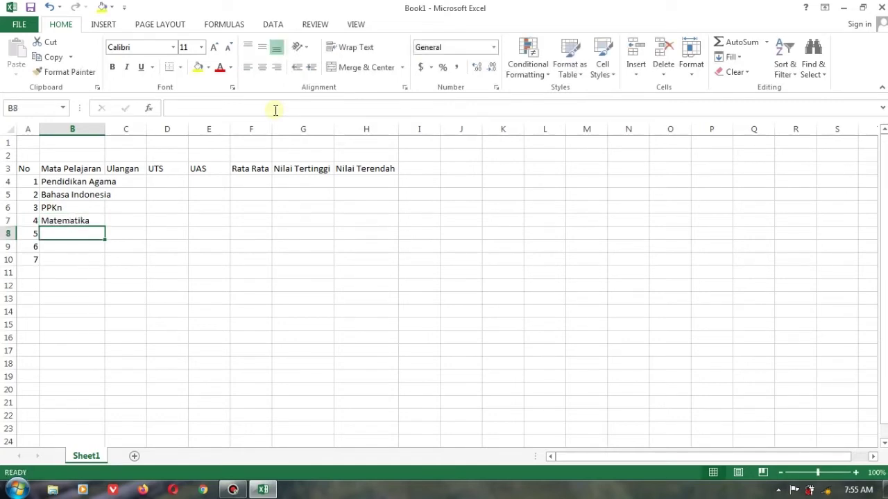
Step: Enter the subjects "SBdP", "PJOK" and "IPA" in cells B8 to B10
{"action": "type", "text": "SBdP"}
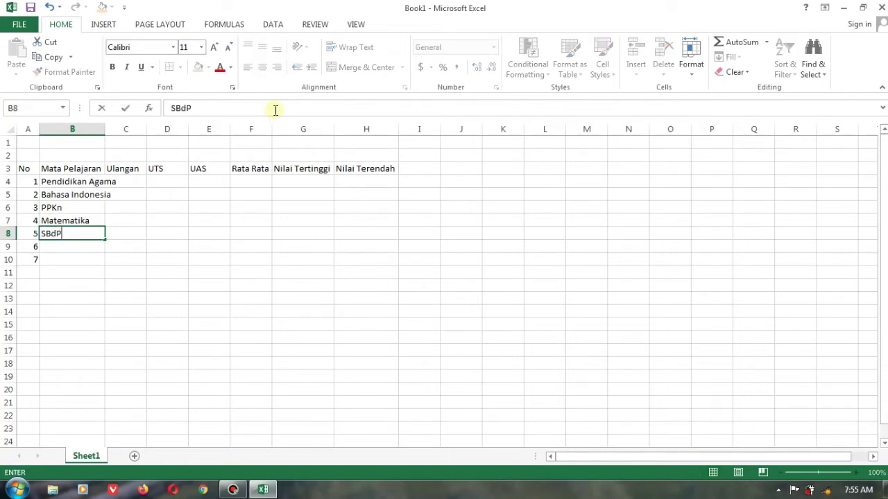
{"action": "key", "text": "Return"}
{"action": "type", "text": "PJOK"}
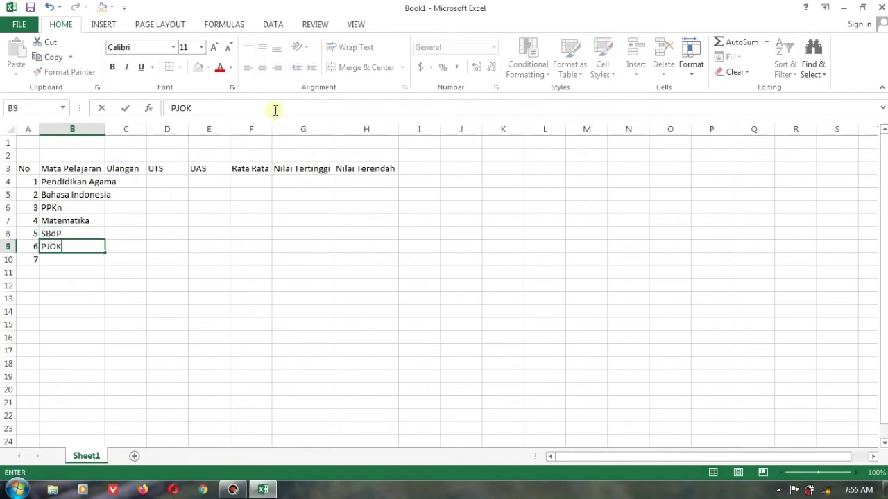
{"action": "key", "text": "Return"}
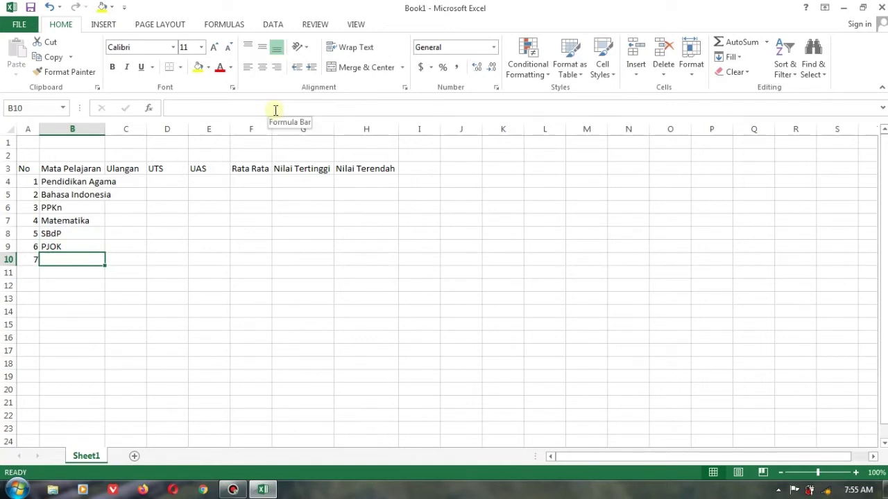
{"action": "type", "text": "IPA"}
{"action": "key", "text": "Tab"}
Step: Widen column B to fit the longest subject name
{"action": "key", "text": "Up"}
{"action": "key", "text": "Up"}
{"action": "key", "text": "Up"}
{"action": "key", "text": "Up"}
{"action": "key", "text": "Up"}
{"action": "key", "text": "Up"}
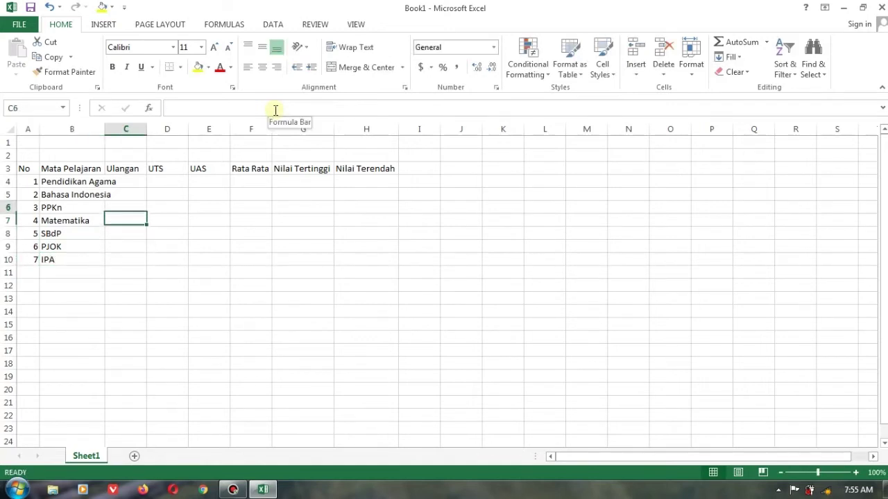
{"action": "double_click", "coordinate": [104, 127]}
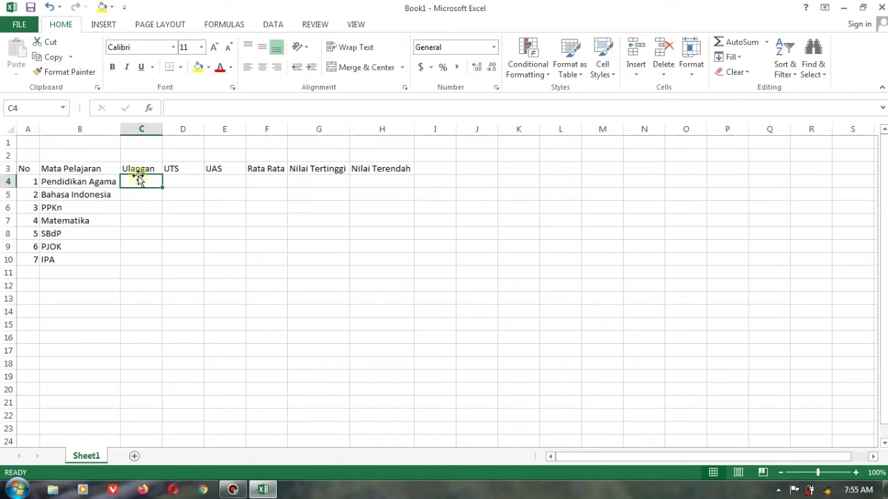
{"action": "key", "text": "Right"}
{"action": "key", "text": "Right"}
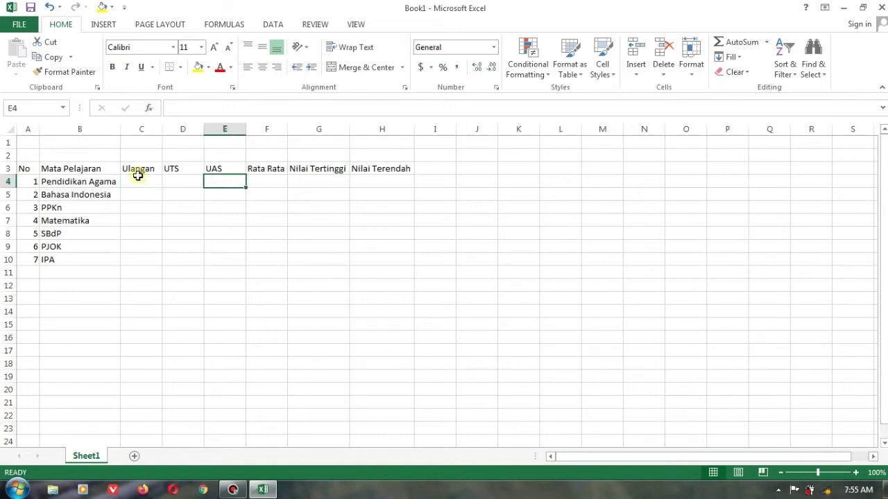
{"action": "key", "text": "Left"}
{"action": "key", "text": "Left"}
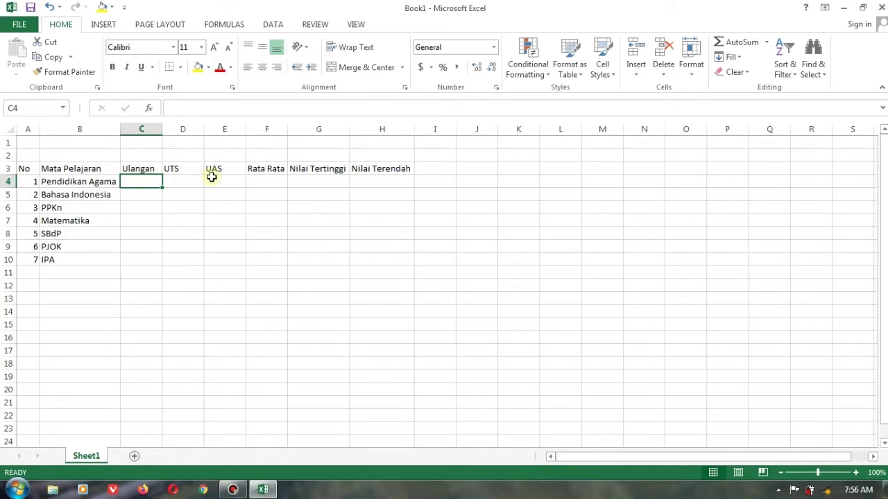
Step: Enter the Pendidikan Agama scores 85, 90 and 93 for Ulangan, UTS and UAS in cells C4 to E4
{"action": "type", "text": "85"}
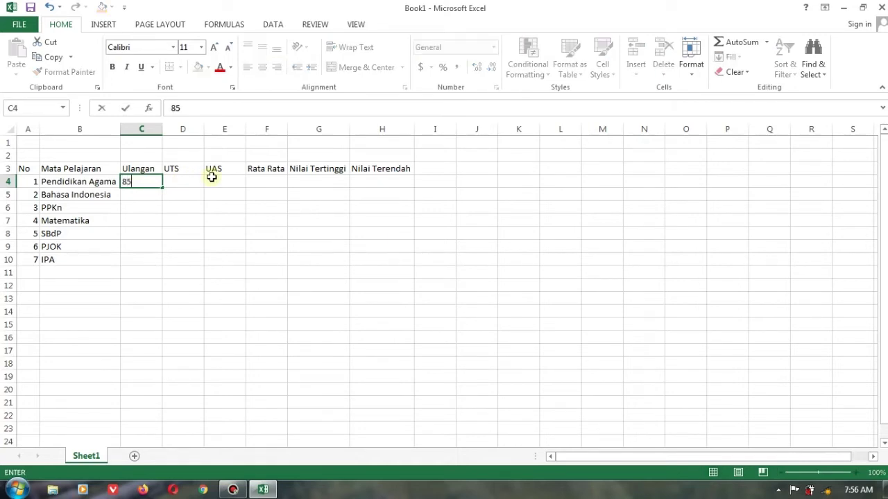
{"action": "key", "text": "Tab"}
{"action": "type", "text": "90"}
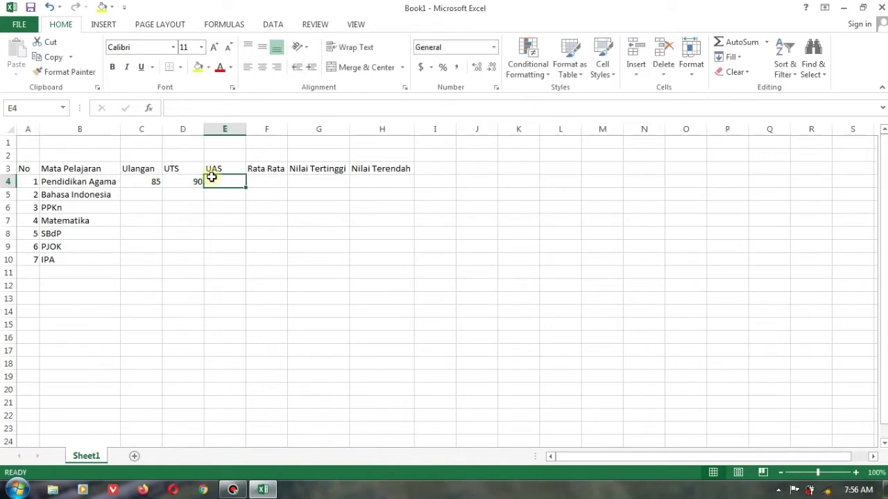
{"action": "key", "text": "Tab"}
{"action": "type", "text": "93"}
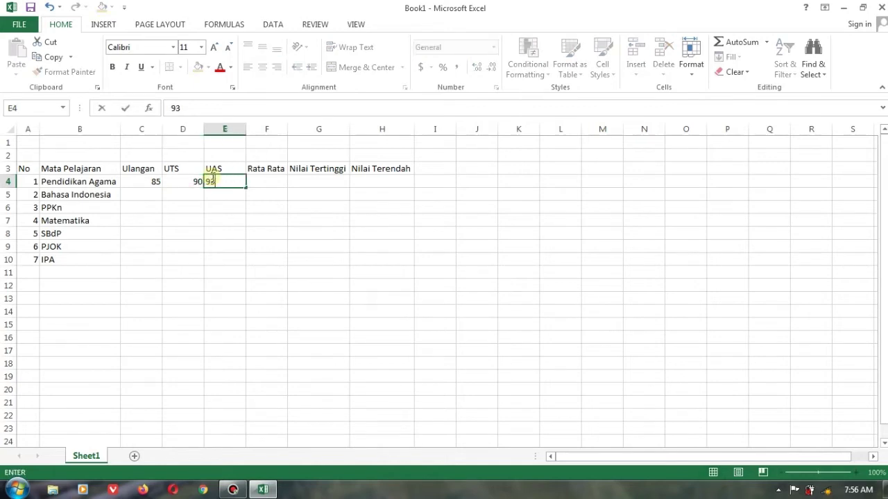
{"action": "key", "text": "Return"}
Step: Enter the Bahasa Indonesia scores 95, 92 and 88 for Ulangan, UTS and UAS in cells C5 to E5
{"action": "key", "text": "Left"}
{"action": "key", "text": "Left"}
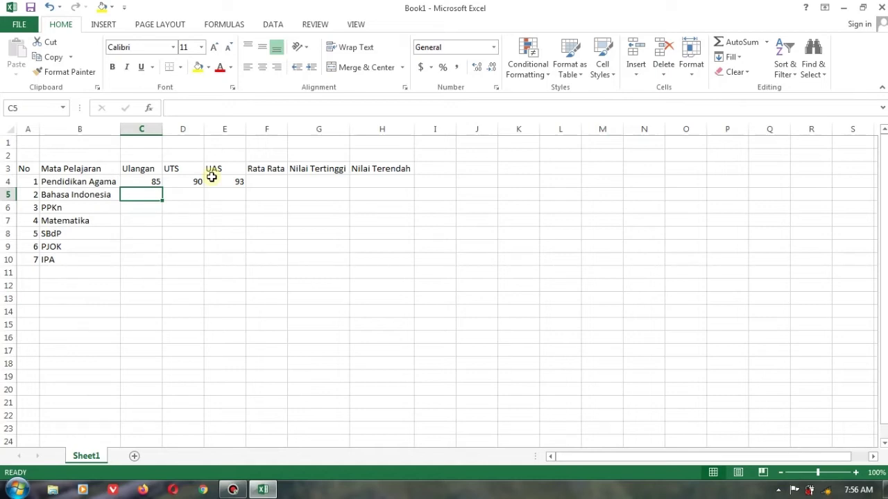
{"action": "type", "text": "95"}
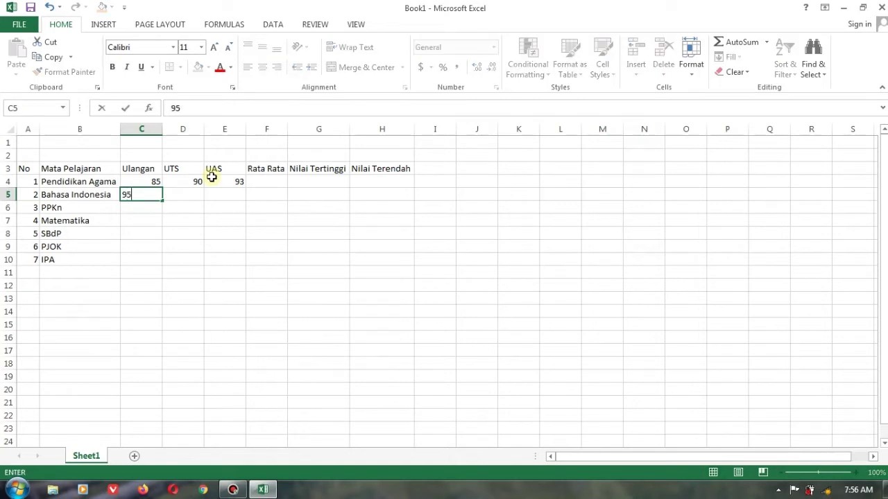
{"action": "key", "text": "Tab"}
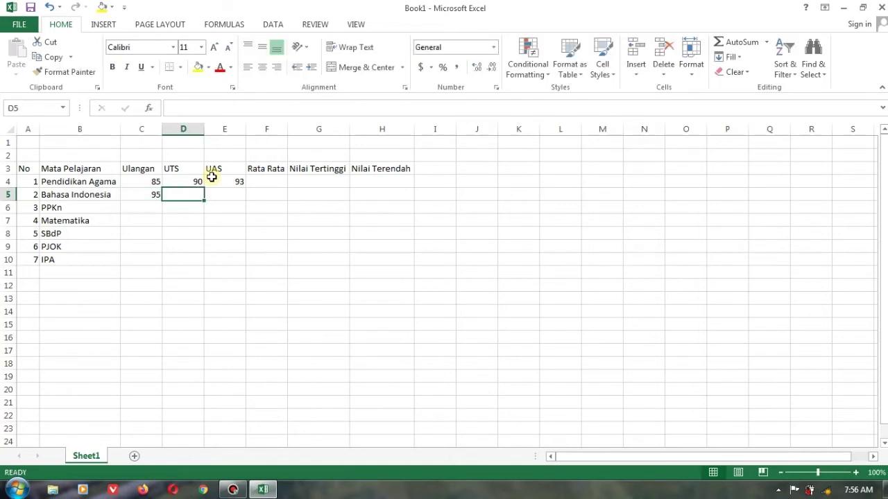
{"action": "type", "text": "92"}
{"action": "key", "text": "Tab"}
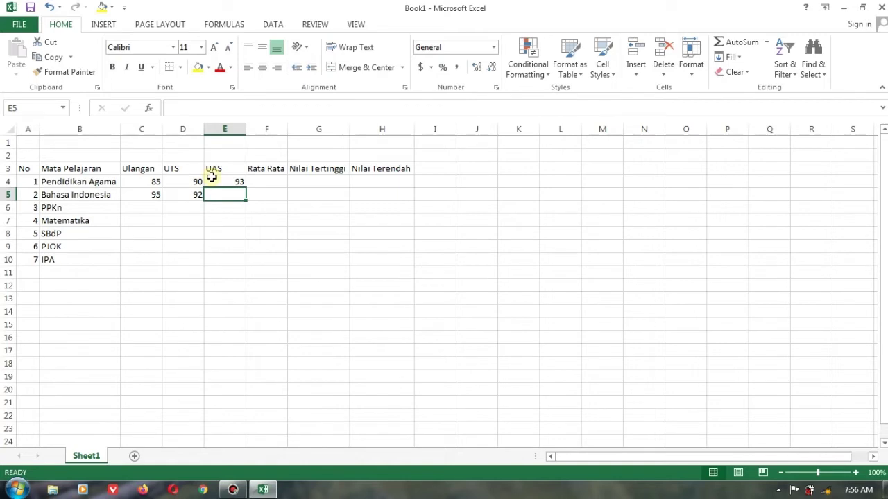
{"action": "type", "text": "88"}
{"action": "key", "text": "Down"}
Step: Enter the Ulangan scores 88 for PPKn and 86 for Matematika in cells C6 and C7
{"action": "key", "text": "Left"}
{"action": "key", "text": "Left"}
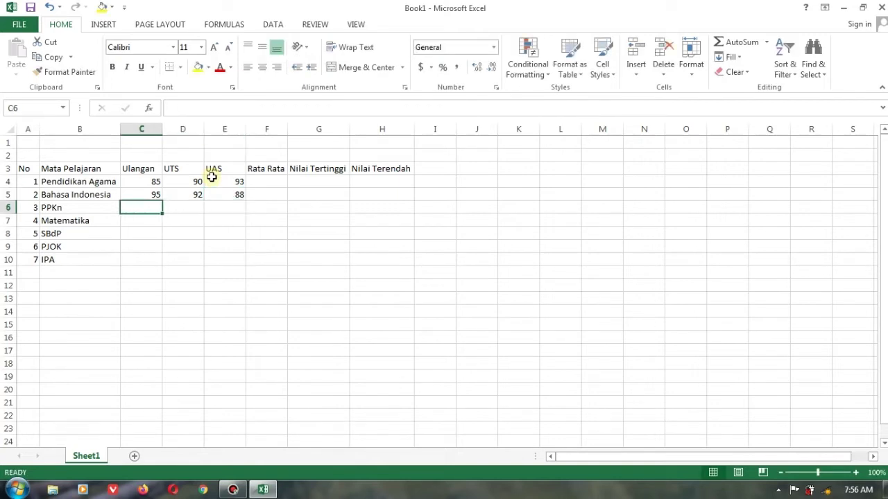
{"action": "type", "text": "88"}
{"action": "key", "text": "Return"}
{"action": "type", "text": "86"}
{"action": "key", "text": "Return"}
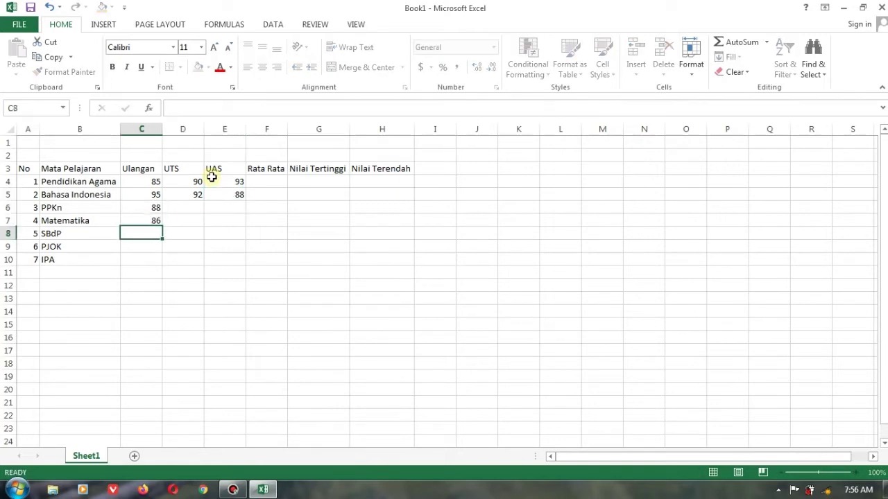
Step: Enter the Ulangan scores 88, 90 and 95 for SBdP, PJOK and IPA in cells C8 to C10
{"action": "type", "text": "88"}
{"action": "key", "text": "Return"}
{"action": "type", "text": "90"}
{"action": "key", "text": "Return"}
{"action": "type", "text": "9"}
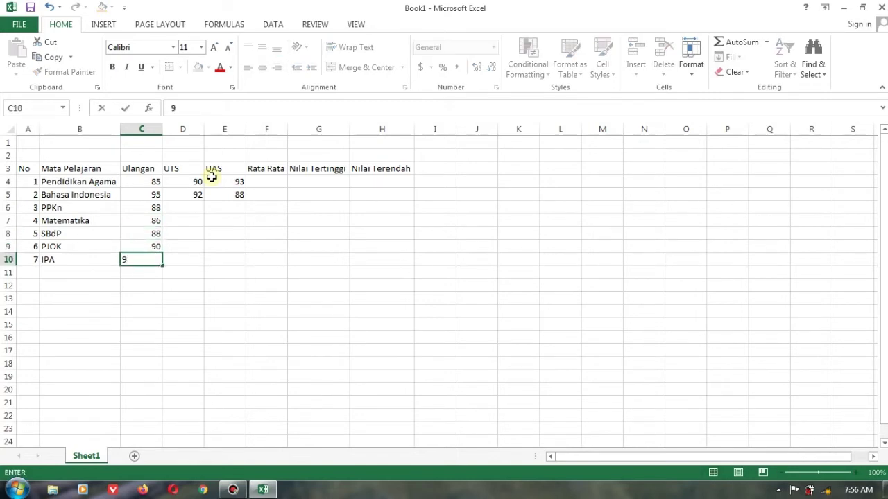
{"action": "type", "text": "5"}
{"action": "key", "text": "Tab"}
{"action": "key", "text": "Up"}
{"action": "key", "text": "Up"}
{"action": "key", "text": "Up"}
{"action": "key", "text": "Up"}
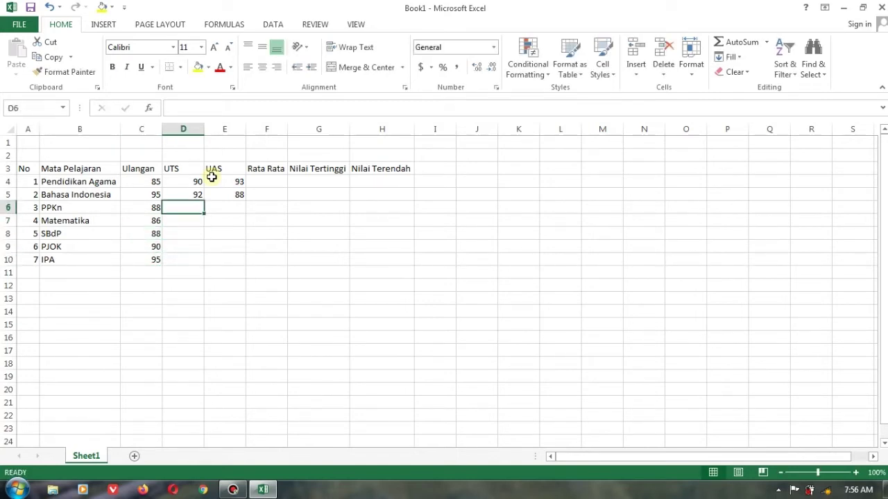
Step: Enter the UTS scores 89, 90, 95, 92 and 93 for PPKn, Matematika, SBdP, PJOK and IPA in cells D6 to D10
{"action": "type", "text": "89"}
{"action": "key", "text": "Return"}
{"action": "type", "text": "90"}
{"action": "key", "text": "Return"}
{"action": "type", "text": "9"}
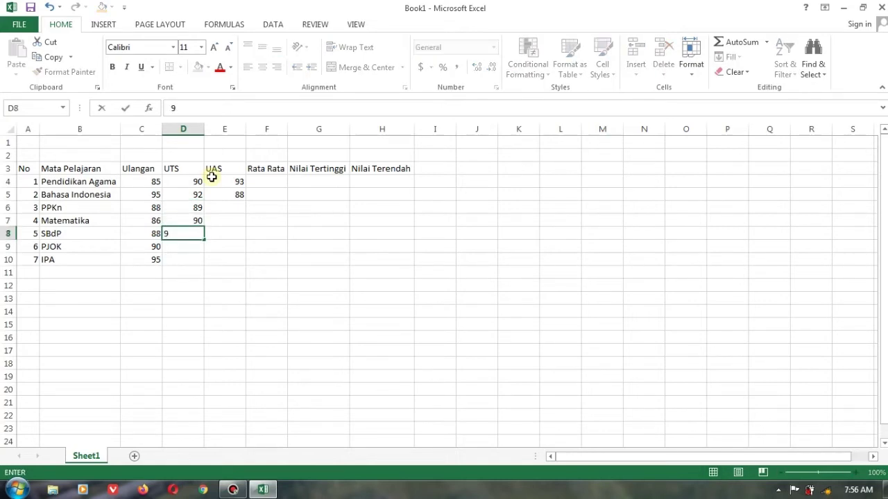
{"action": "type", "text": "5"}
{"action": "key", "text": "Return"}
{"action": "type", "text": "92"}
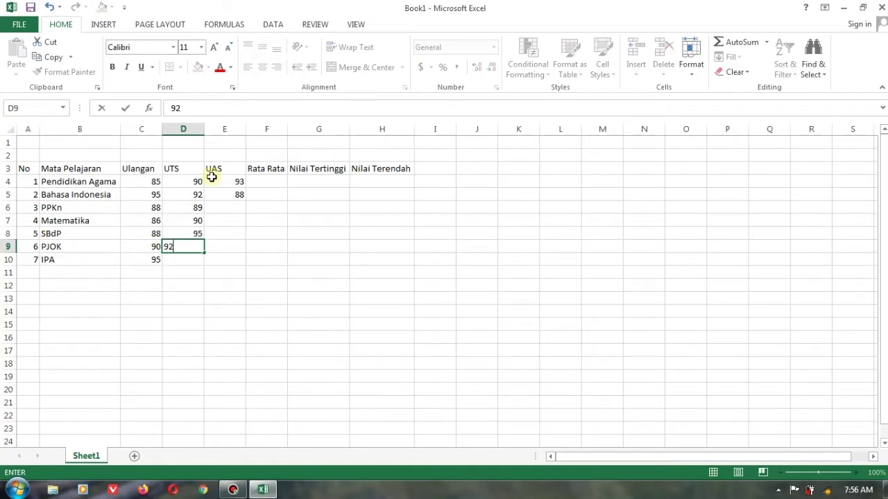
{"action": "key", "text": "Return"}
{"action": "type", "text": "93"}
{"action": "key", "text": "Tab"}
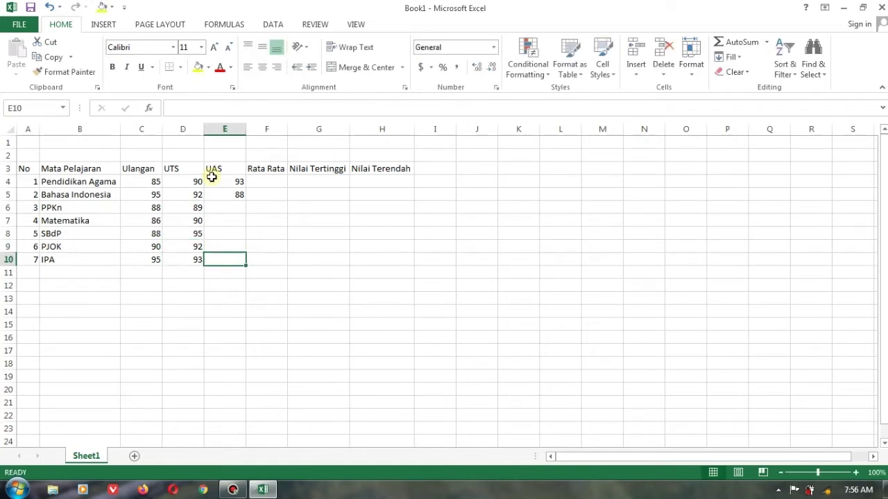
Step: Enter the UAS scores 91 for IPA, 89 for PJOK and 89 for SBdP in cells E10, E9 and E8
{"action": "type", "text": "91"}
{"action": "key", "text": "Up"}
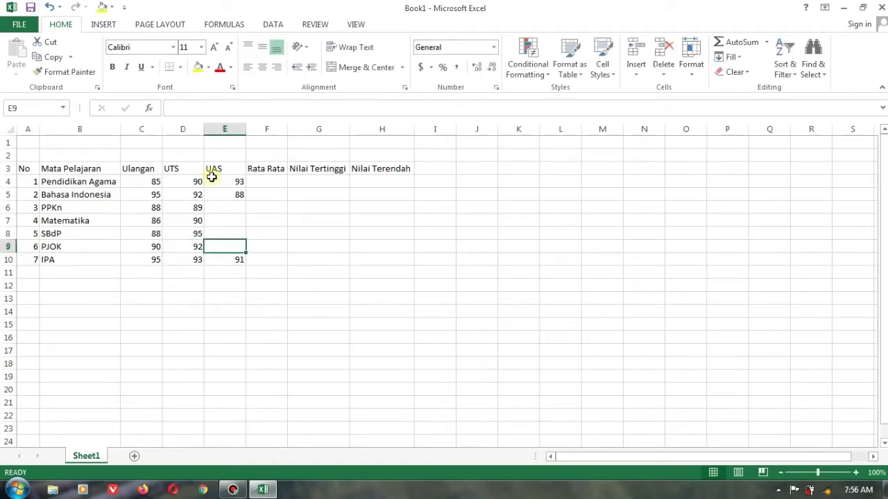
{"action": "type", "text": "89"}
{"action": "key", "text": "Up"}
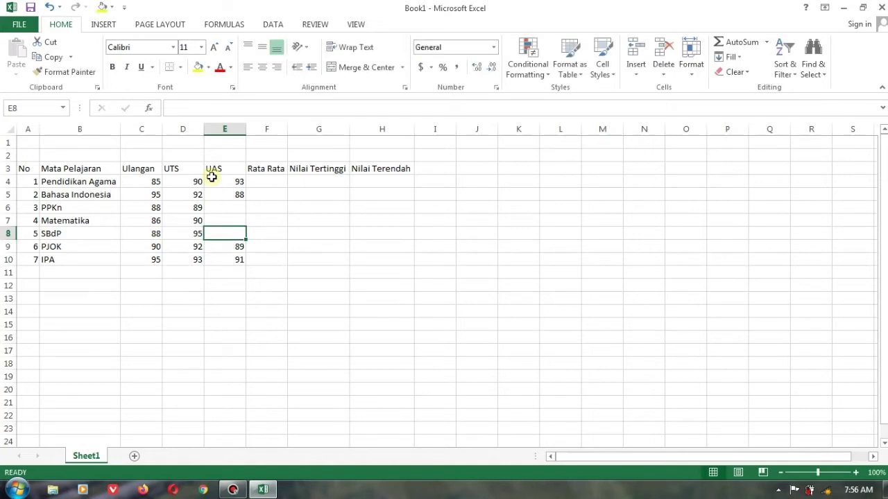
{"action": "type", "text": "89"}
{"action": "key", "text": "Up"}
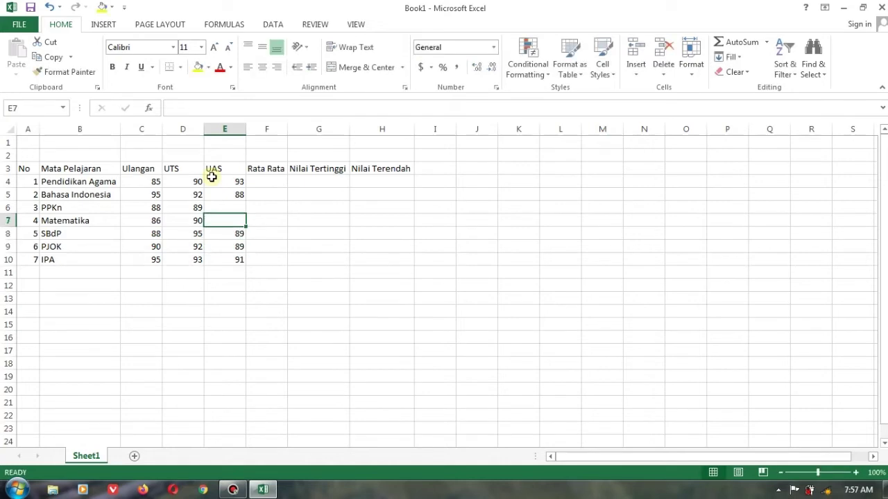
Step: Enter the UAS scores 91 for Matematika and 93 for PPKn in cells E7 and E6
{"action": "type", "text": "91"}
{"action": "key", "text": "Up"}
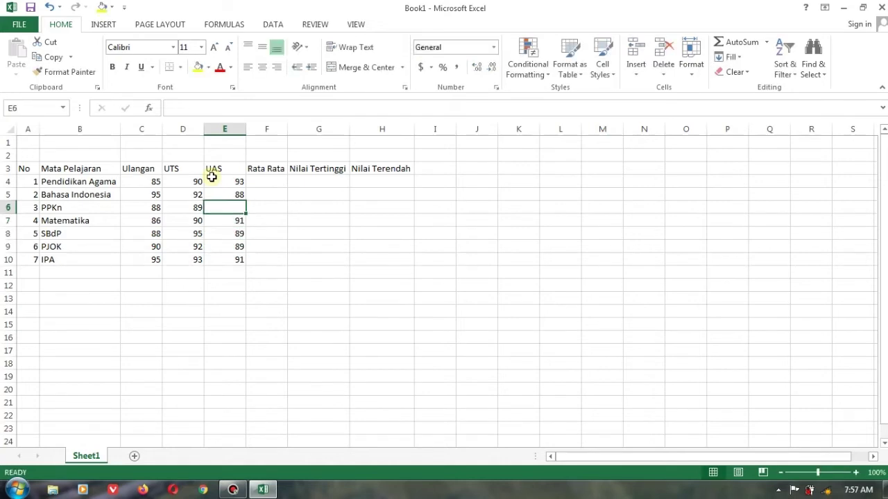
{"action": "type", "text": "93"}
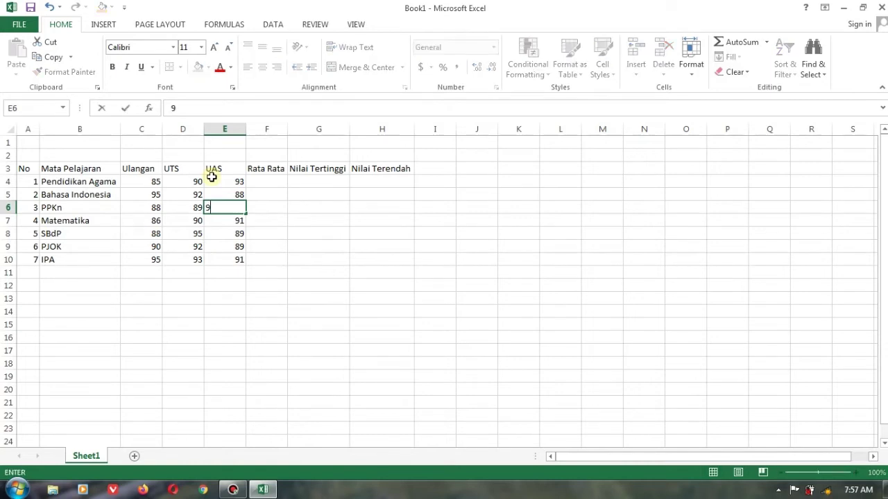
{"action": "key", "text": "Right"}
{"action": "key", "text": "Up"}
{"action": "key", "text": "Up"}
{"action": "key", "text": "Up"}
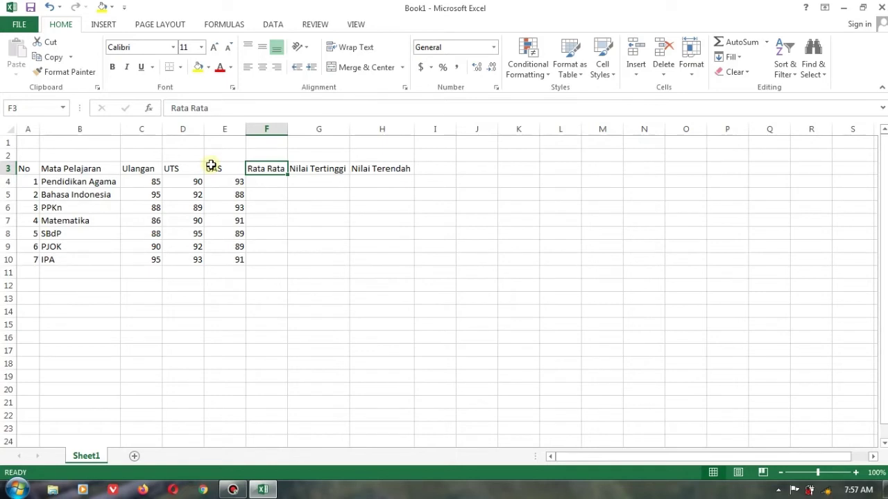
Step: Calculate the Pendidikan Agama average in cell F4 with the formula =AVERAGE(C4:E4)
{"action": "left_click", "coordinate": [146, 181]}
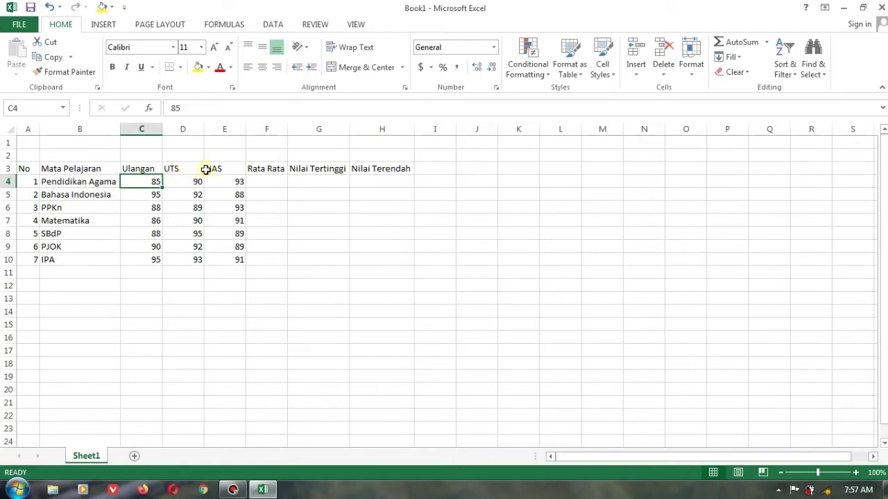
{"action": "left_click", "coordinate": [264, 181]}
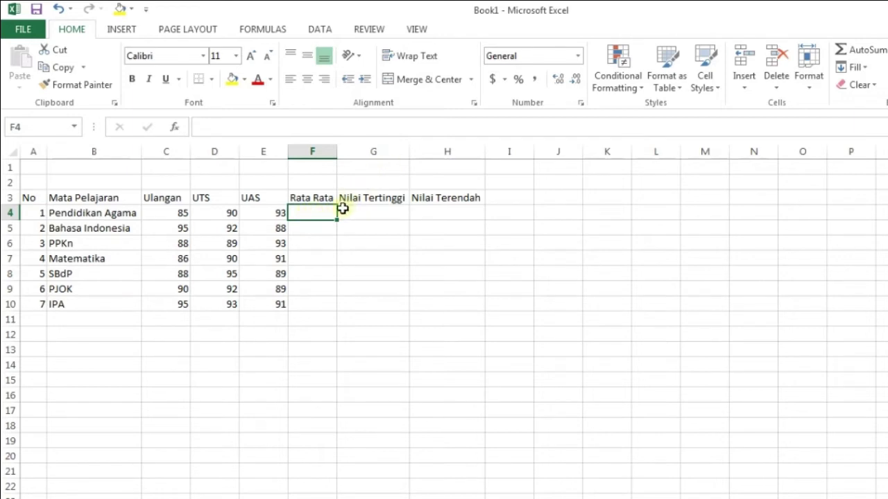
{"action": "type", "text": "="}
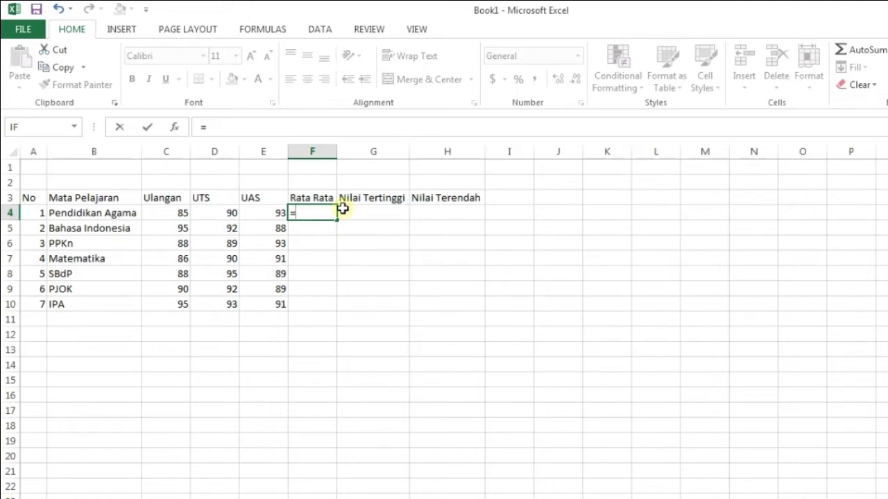
{"action": "type", "text": "a"}
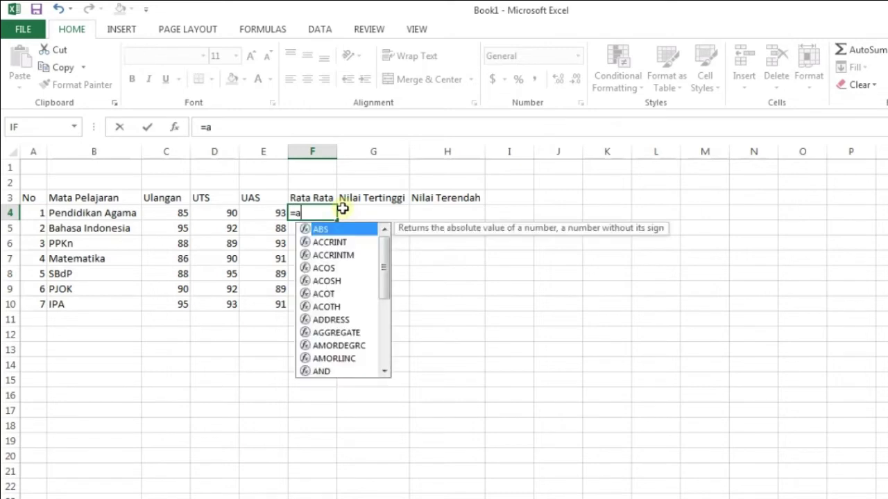
{"action": "type", "text": "va"}
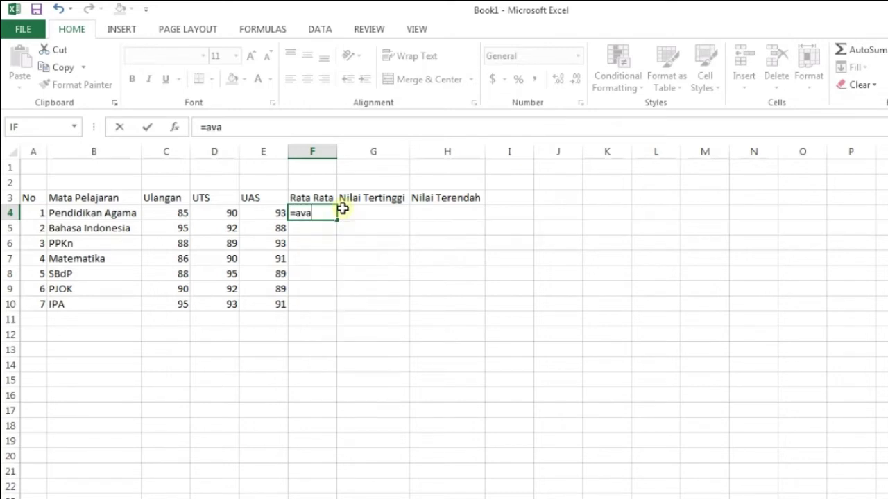
{"action": "key", "text": "BackSpace"}
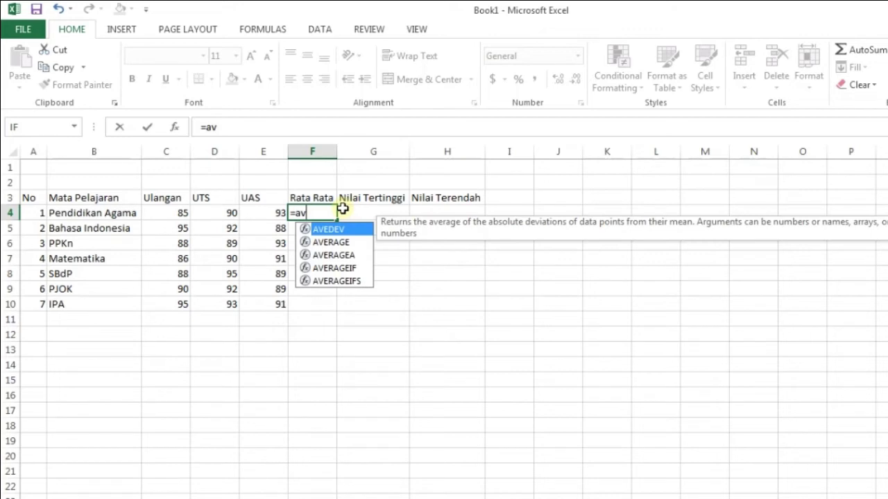
{"action": "type", "text": "era"}
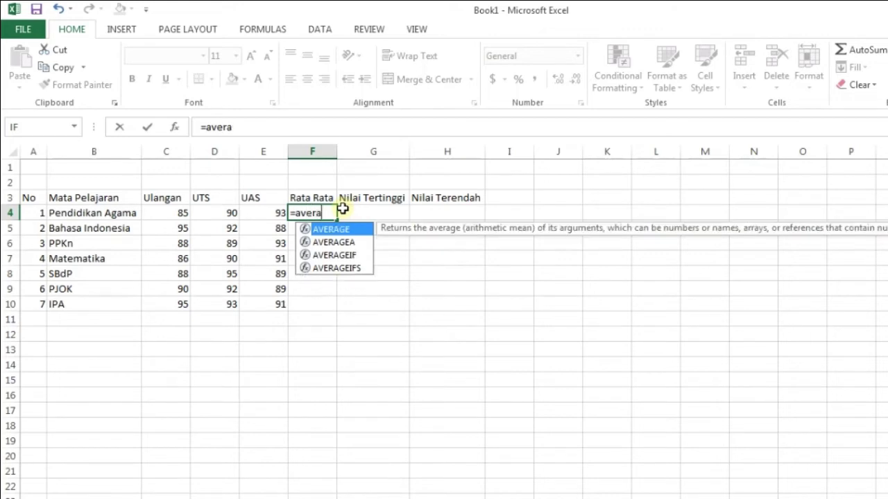
{"action": "type", "text": "ge"}
{"action": "type", "text": "("}
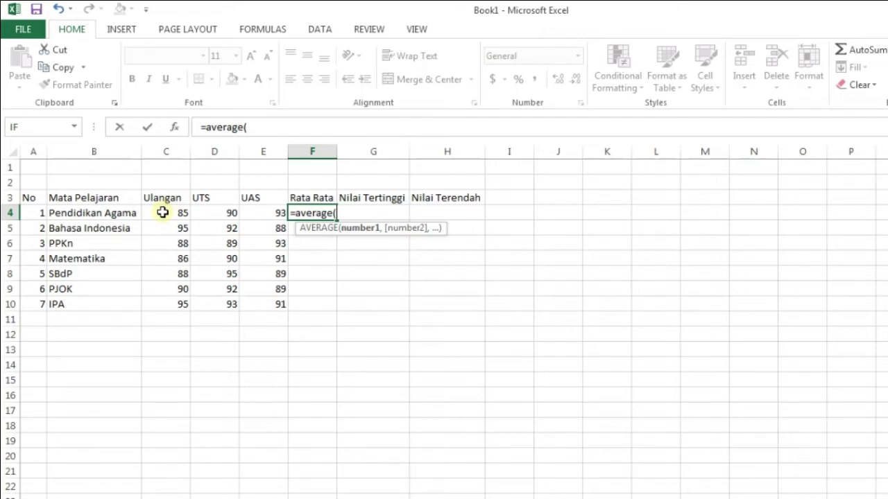
{"action": "left_click_drag", "start_coordinate": [162, 212], "coordinate": [253, 214]}
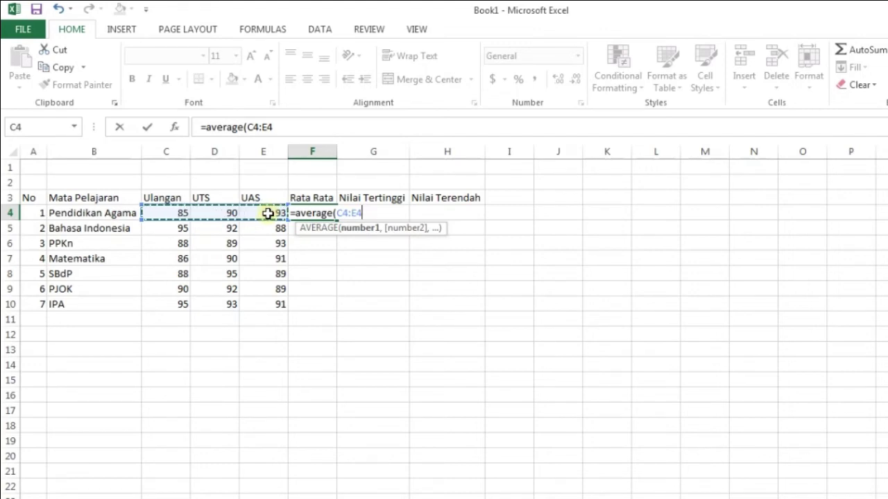
{"action": "type", "text": ")"}
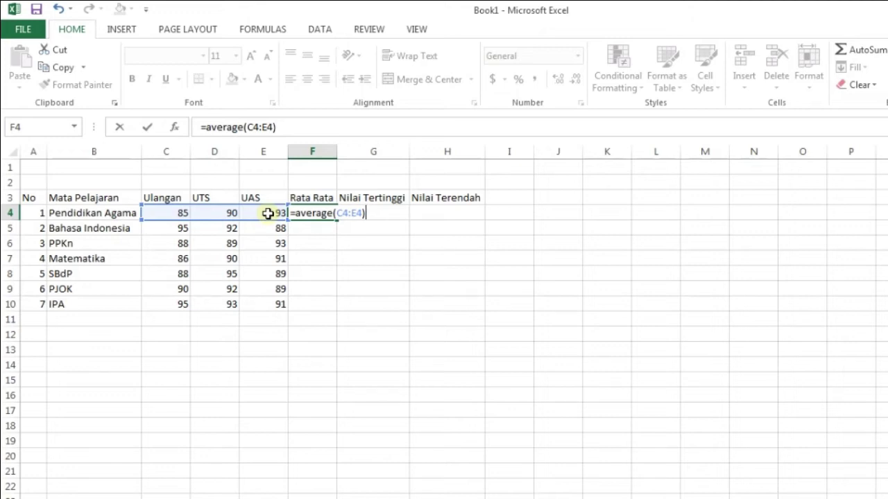
{"action": "key", "text": "Return"}
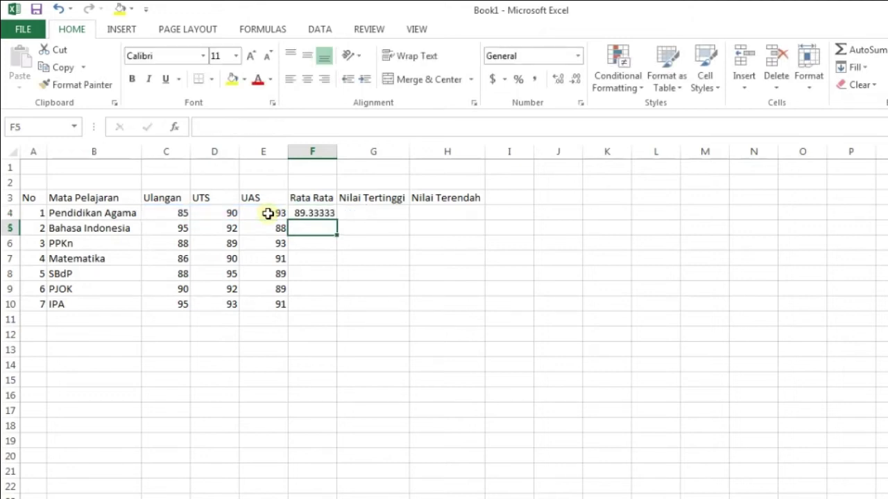
Step: Fill the AVERAGE formula from F4 down to F10 for the remaining subjects in the Rata Rata column
{"action": "key", "text": "Up"}
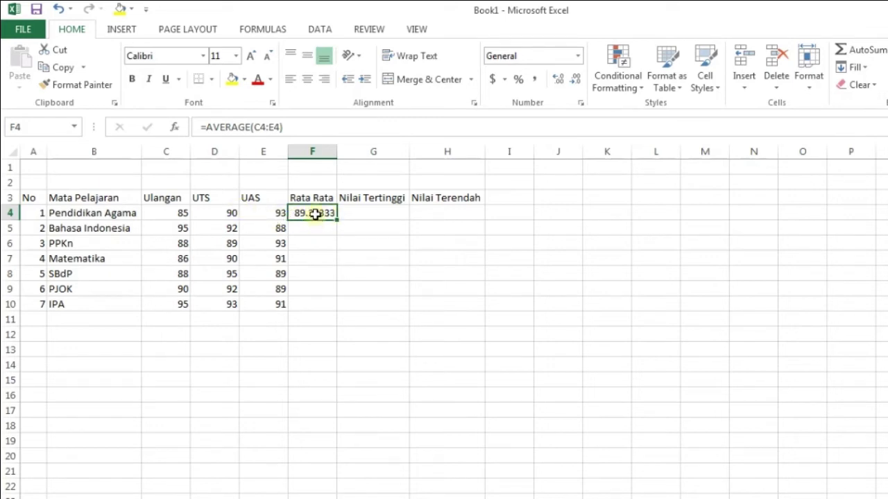
{"action": "left_click", "coordinate": [95, 228]}
{"action": "left_click", "coordinate": [307, 229]}
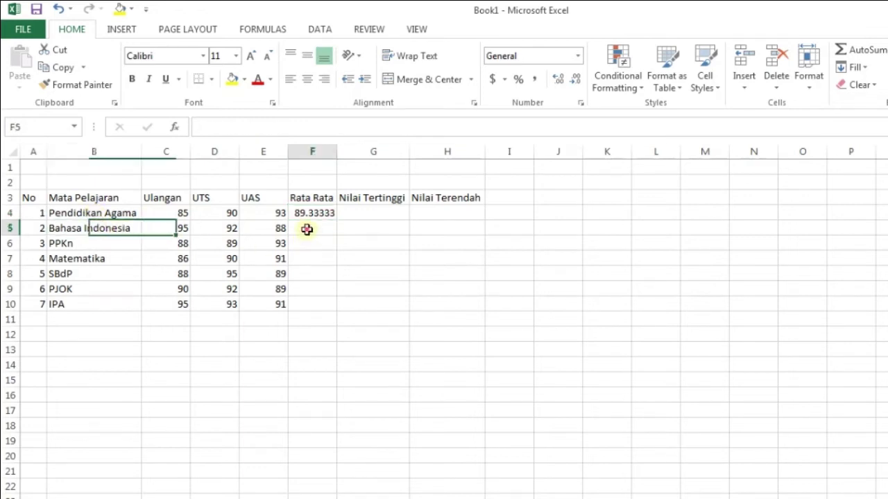
{"action": "left_click", "coordinate": [319, 213]}
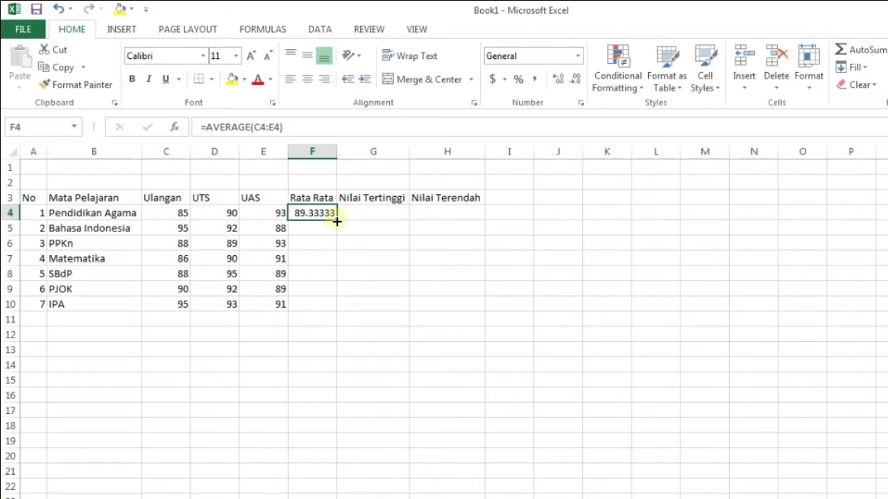
{"action": "left_click_drag", "start_coordinate": [337, 218], "coordinate": [333, 310]}
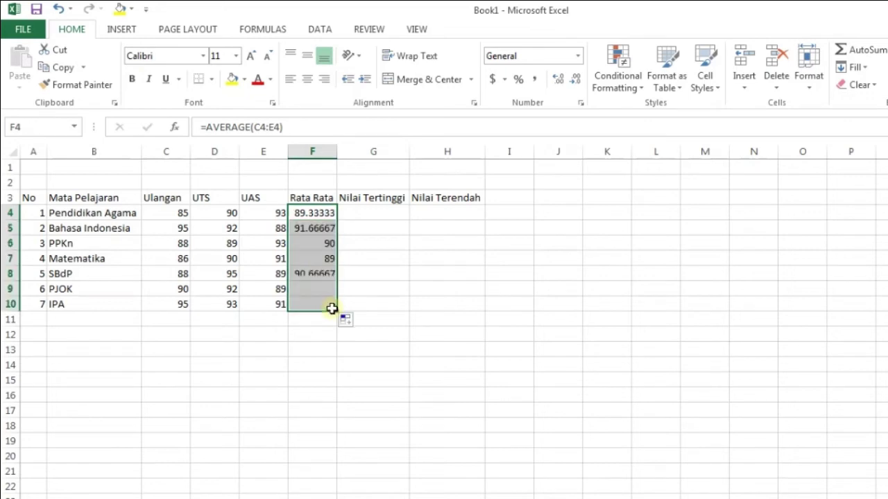
Step: Calculate the highest Pendidikan Agama score in cell G4 with the formula =MAX(C4:E4), keeping G4 selected
{"action": "left_click", "coordinate": [360, 213]}
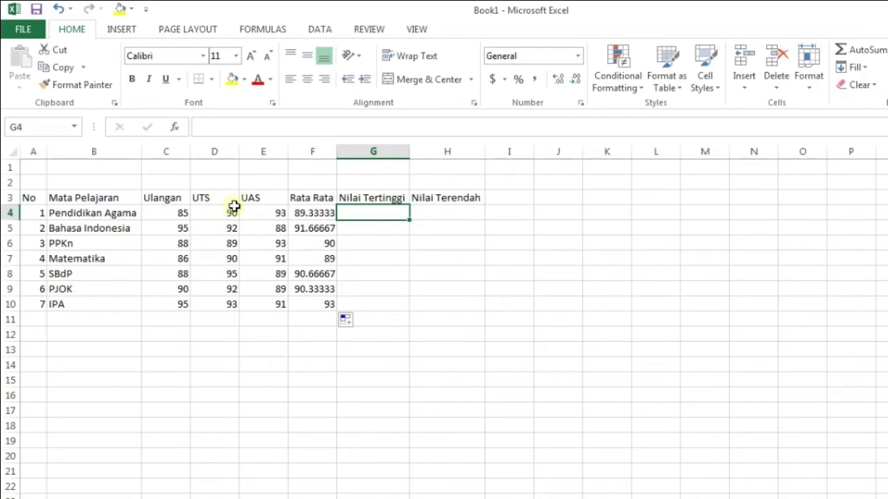
{"action": "left_click", "coordinate": [267, 215]}
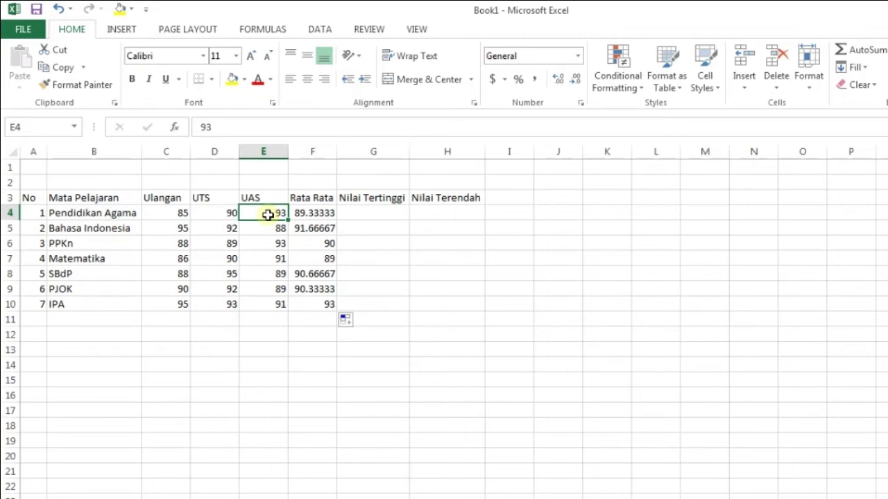
{"action": "key", "text": "Right"}
{"action": "key", "text": "Right"}
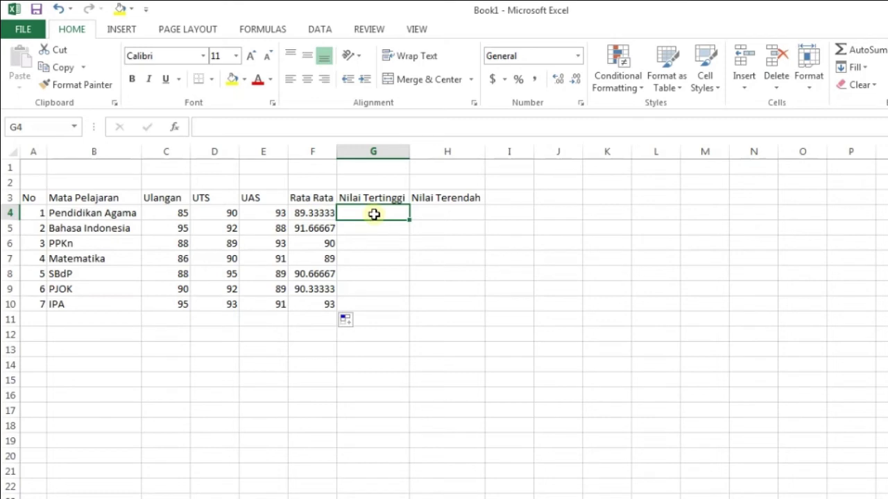
{"action": "type", "text": "="}
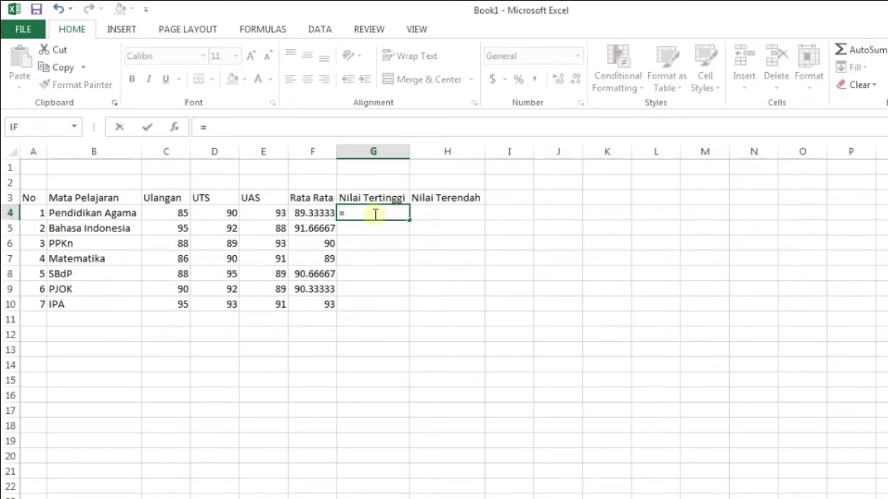
{"action": "type", "text": "m"}
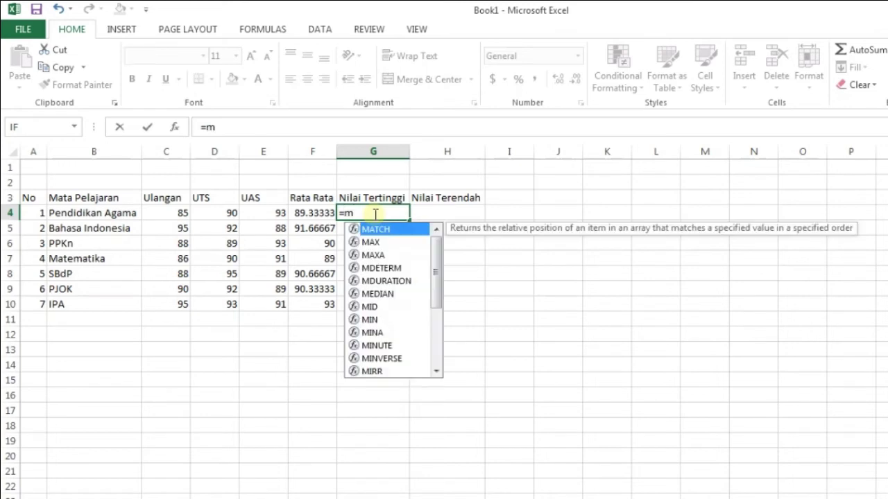
{"action": "type", "text": "ax"}
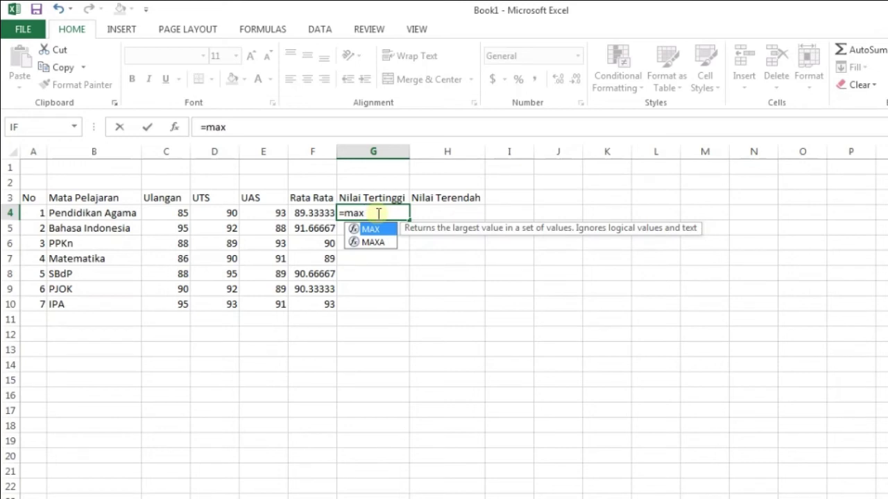
{"action": "type", "text": "("}
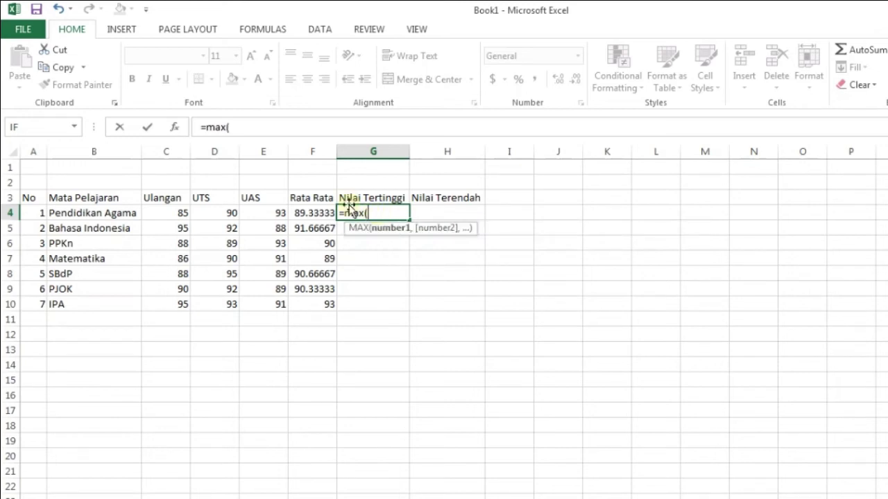
{"action": "left_click_drag", "start_coordinate": [157, 214], "coordinate": [249, 216]}
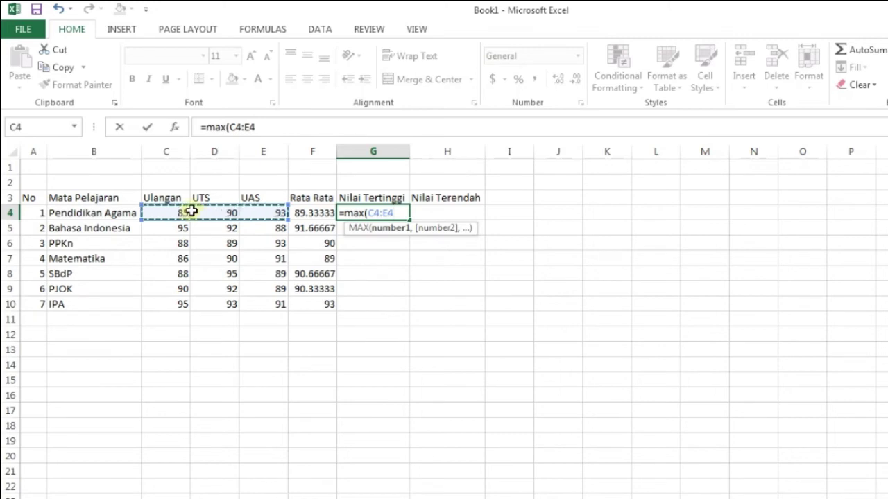
{"action": "type", "text": ")"}
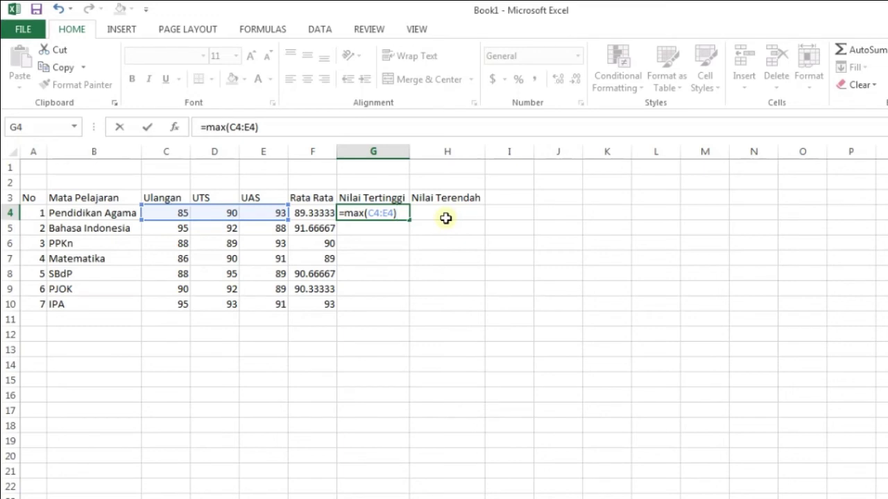
{"action": "key", "text": "Return"}
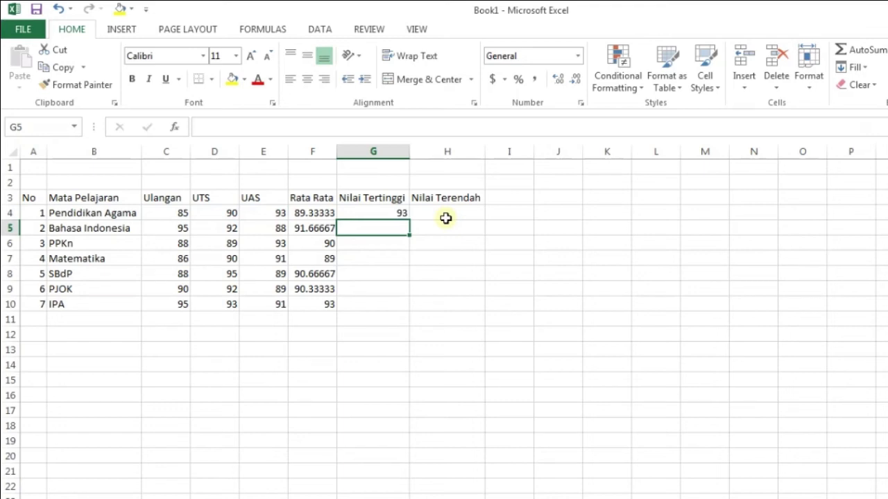
{"action": "key", "text": "Up"}
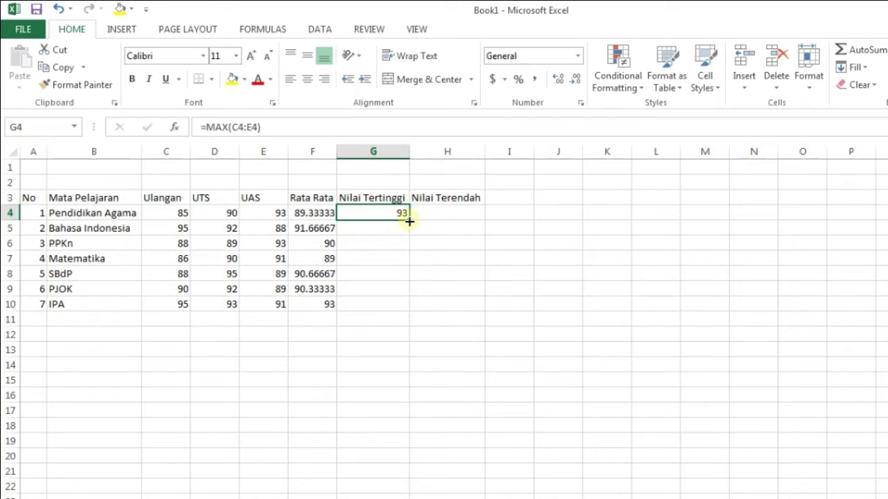
Step: Fill the MAX formula from G4 down to G10 for the remaining subjects in the Nilai Tertinggi column
{"action": "left_click_drag", "start_coordinate": [410, 220], "coordinate": [398, 307]}
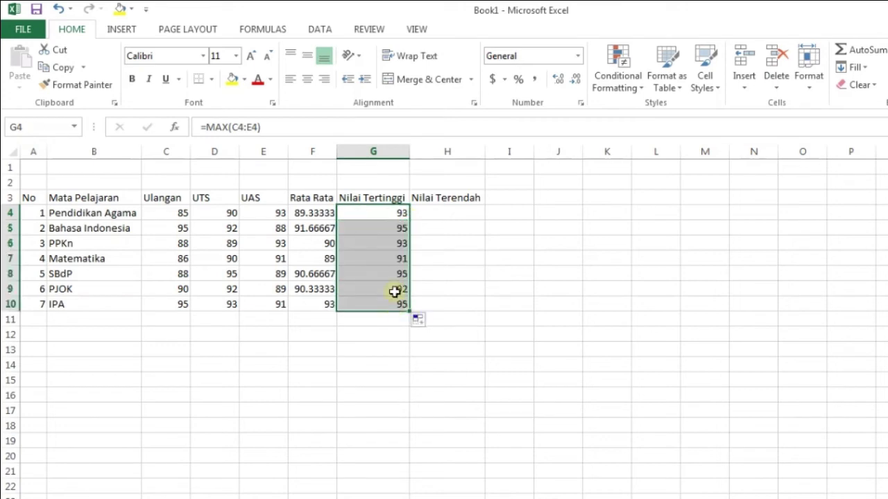
Step: Calculate the lowest Pendidikan Agama score in cell H4 with the formula =MIN(C4:E4)
{"action": "left_click", "coordinate": [448, 213]}
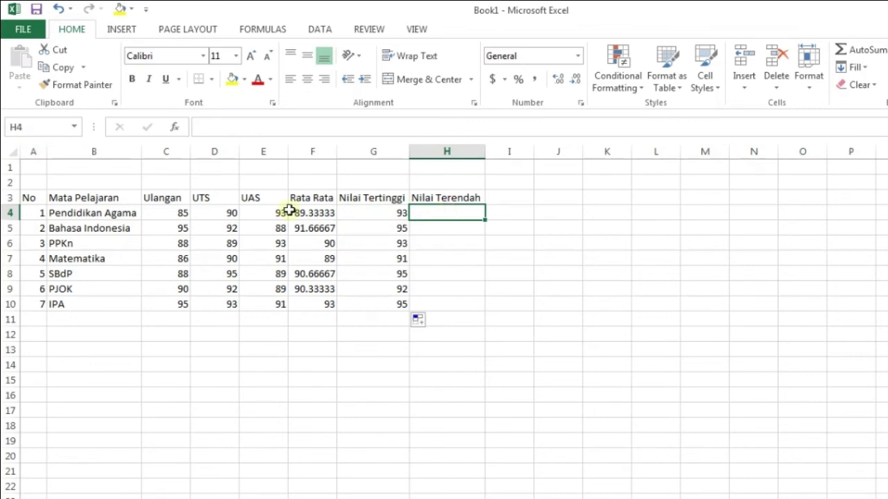
{"action": "left_click", "coordinate": [177, 214]}
{"action": "left_click", "coordinate": [433, 214]}
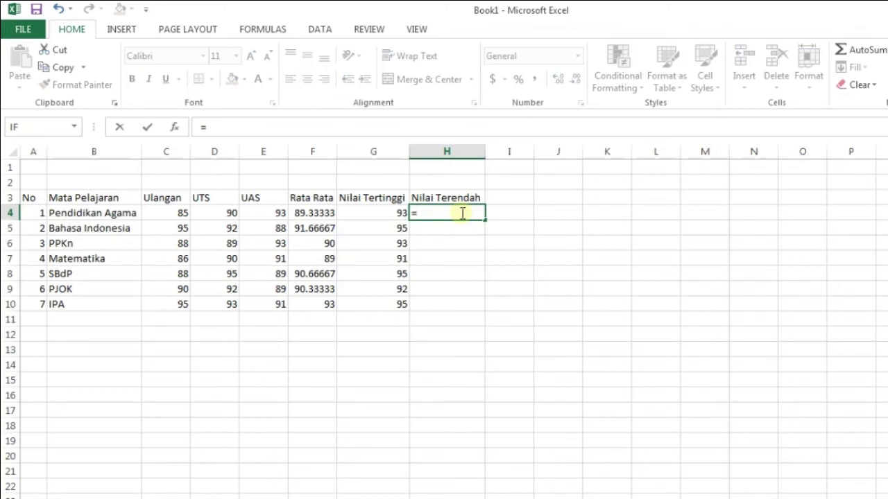
{"action": "type", "text": "min"}
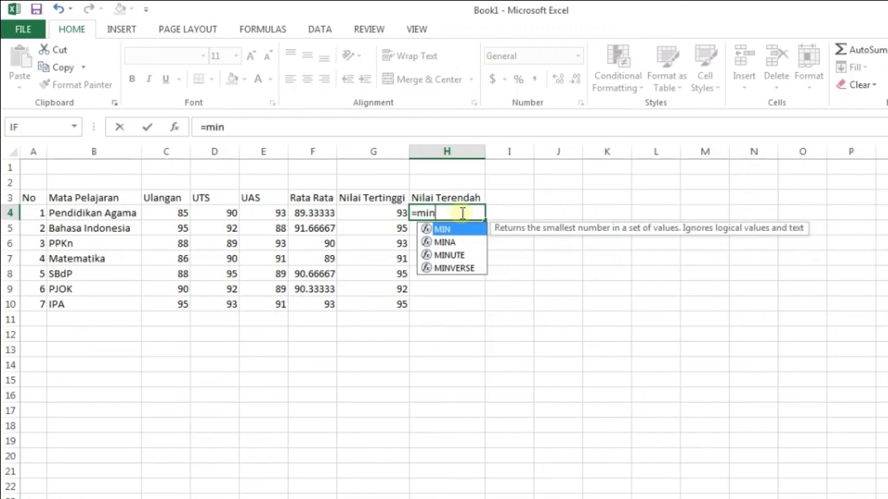
{"action": "type", "text": "("}
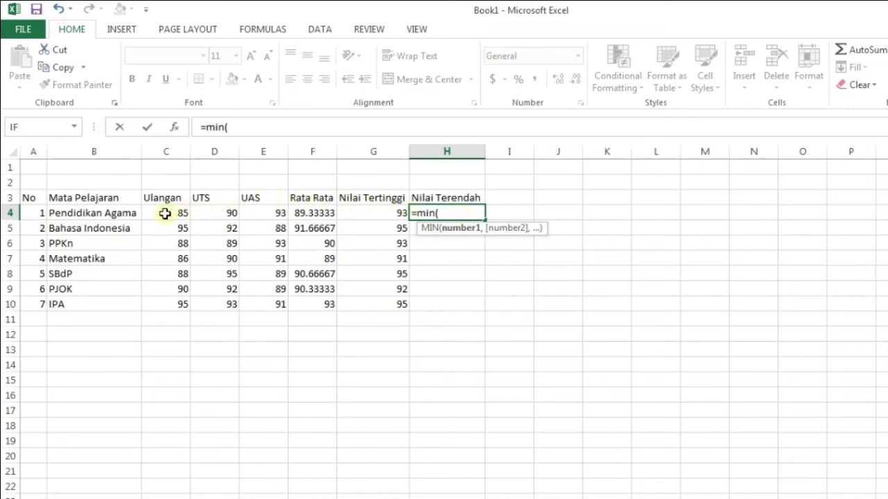
{"action": "left_click_drag", "start_coordinate": [164, 213], "coordinate": [258, 211]}
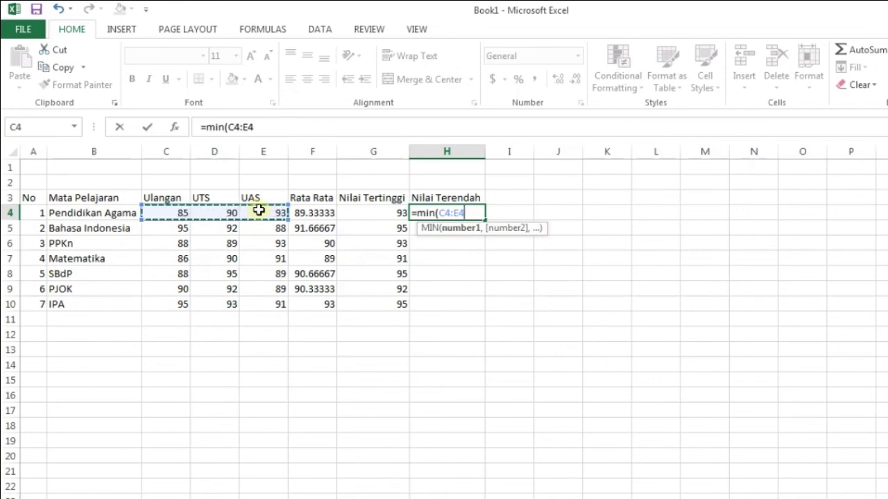
{"action": "type", "text": ")"}
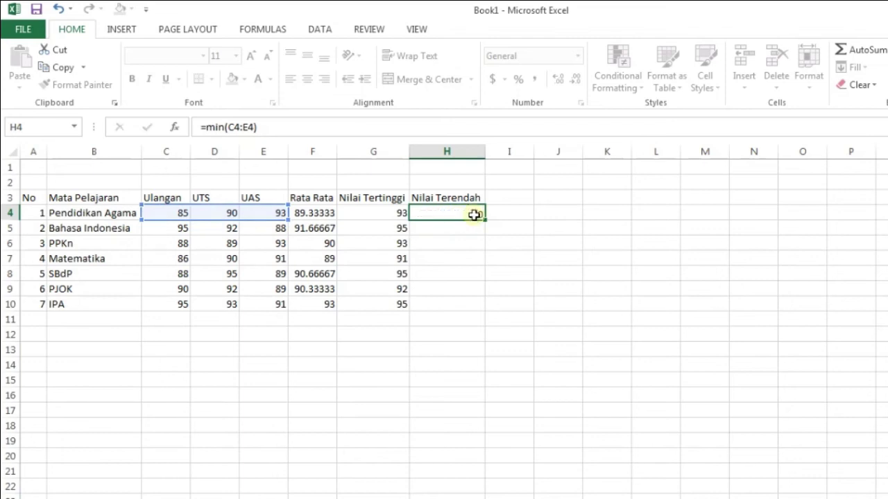
{"action": "key", "text": "Return"}
Step: Fill the MIN formula from H4 down to H10 for the remaining subjects in the Nilai Terendah column
{"action": "left_click", "coordinate": [477, 211]}
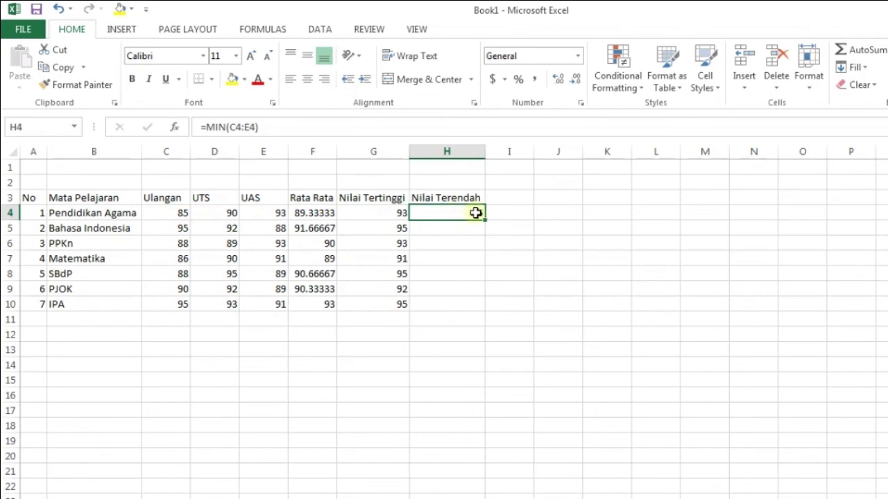
{"action": "left_click_drag", "start_coordinate": [487, 220], "coordinate": [478, 312]}
{"action": "left_click", "coordinate": [452, 259]}
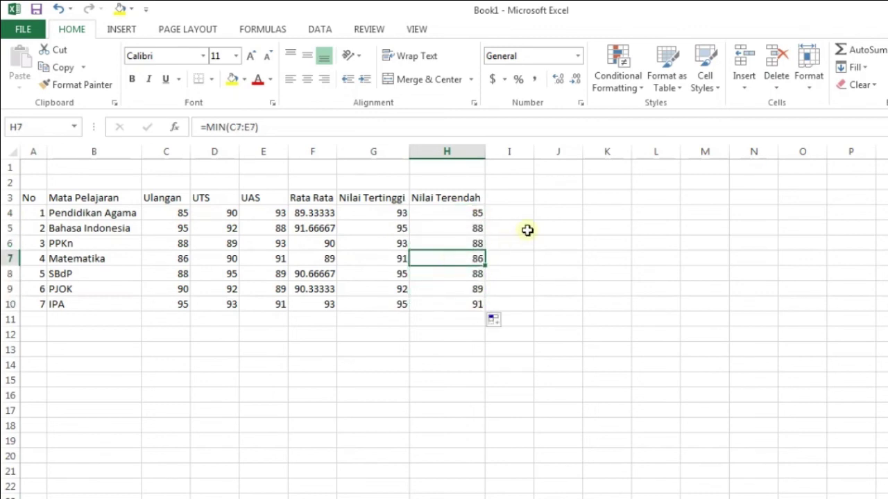
{"action": "left_click", "coordinate": [320, 209]}
{"action": "left_click", "coordinate": [374, 213]}
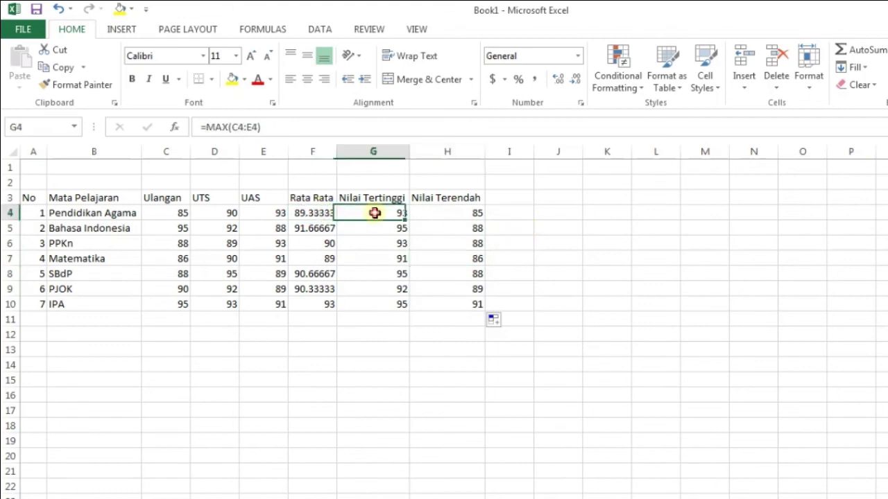
{"action": "left_click", "coordinate": [448, 213]}
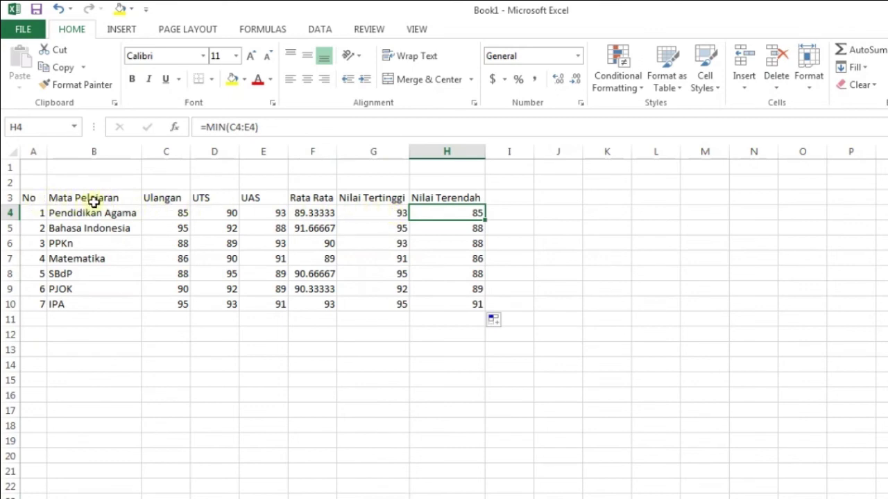
Step: Apply All Borders to the whole grade table in A3:H10
{"action": "left_click_drag", "start_coordinate": [37, 197], "coordinate": [456, 306]}
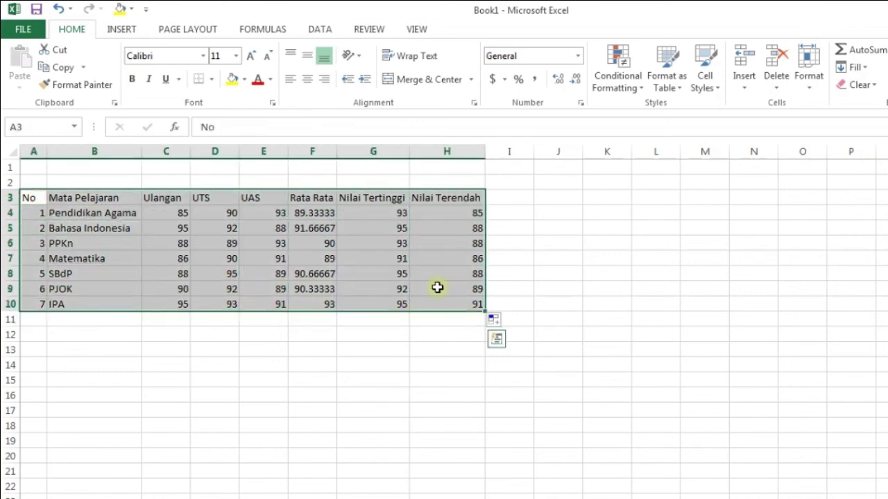
{"action": "left_click", "coordinate": [212, 83]}
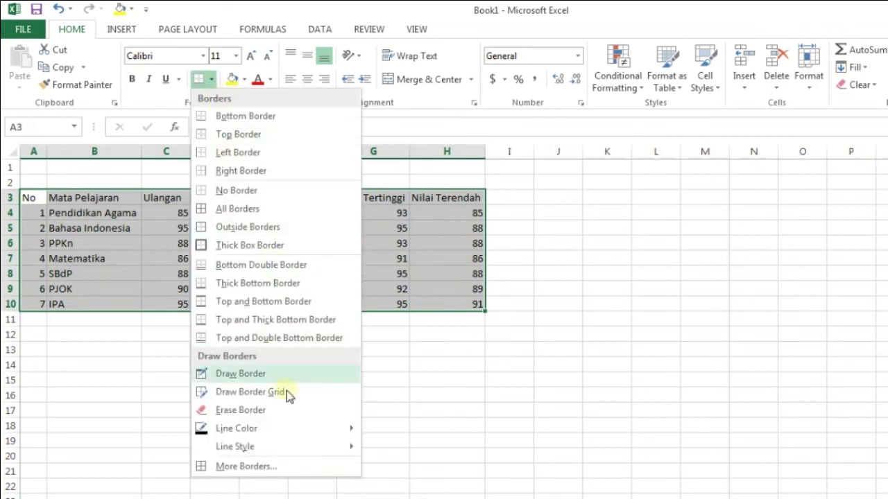
{"action": "left_click", "coordinate": [243, 208]}
{"action": "left_click", "coordinate": [122, 253]}
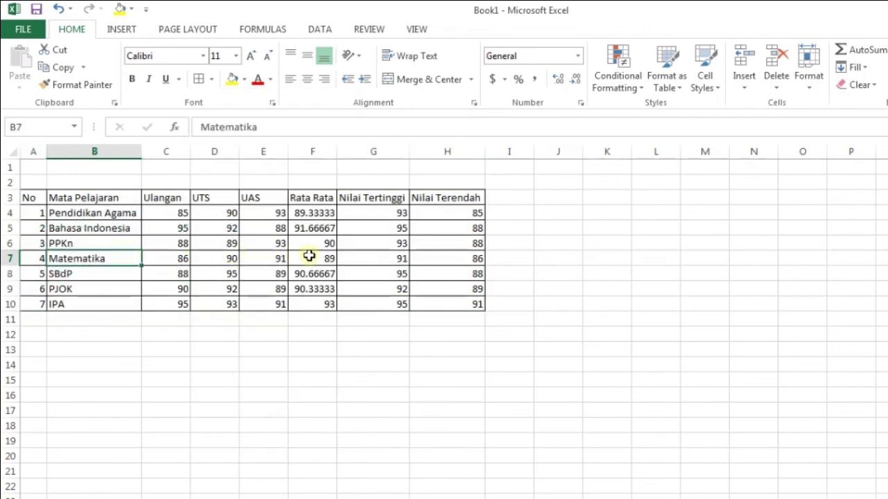
Step: Add the labels "Nama:" in cell A1 and "Kelas:" in cell A2 above the table
{"action": "left_click", "coordinate": [33, 167]}
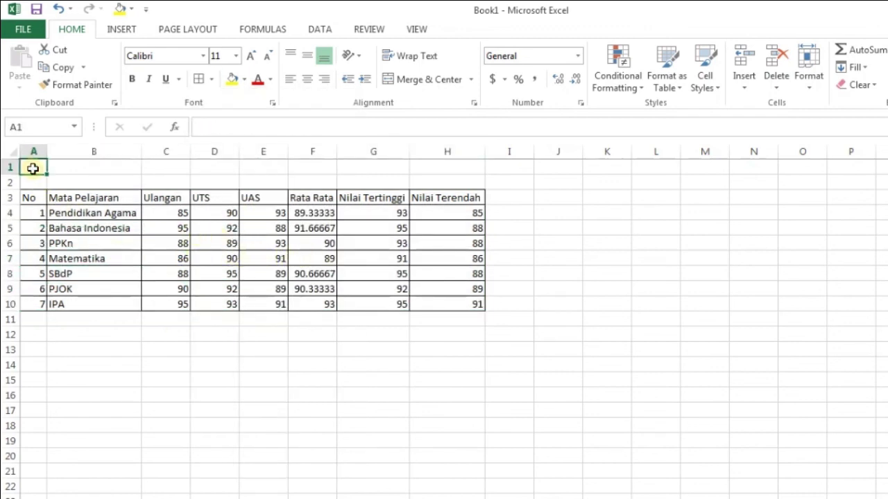
{"action": "type", "text": "Na"}
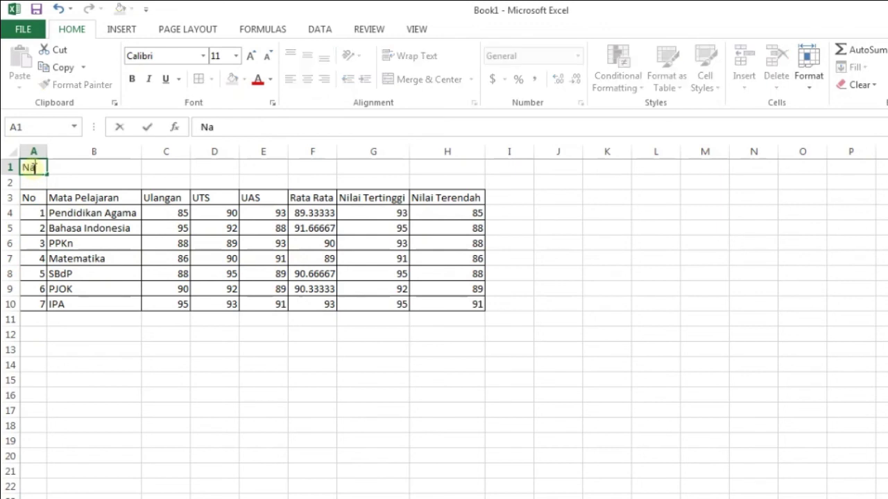
{"action": "type", "text": "ma:"}
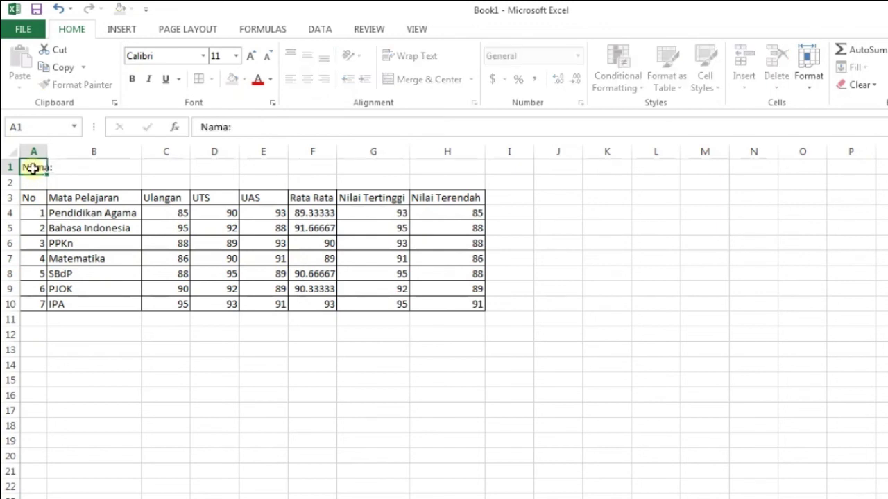
{"action": "key", "text": "Return"}
{"action": "type", "text": "Ke"}
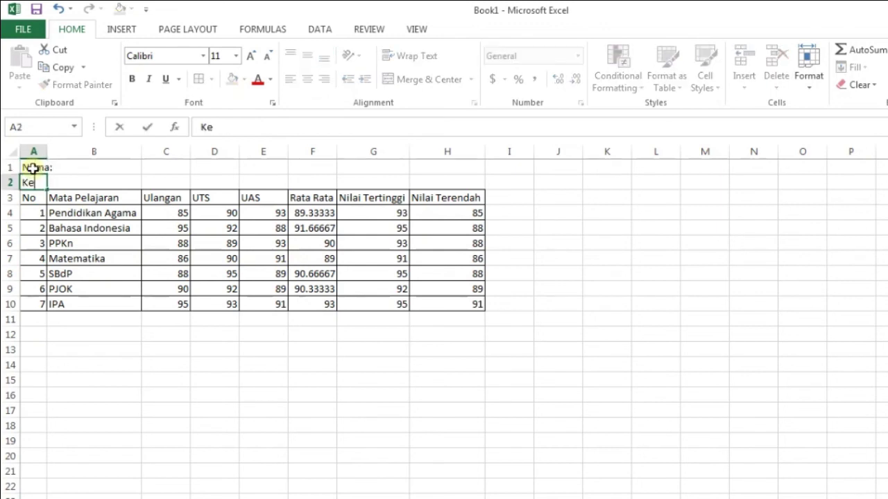
{"action": "type", "text": "las:"}
{"action": "key", "text": "Return"}
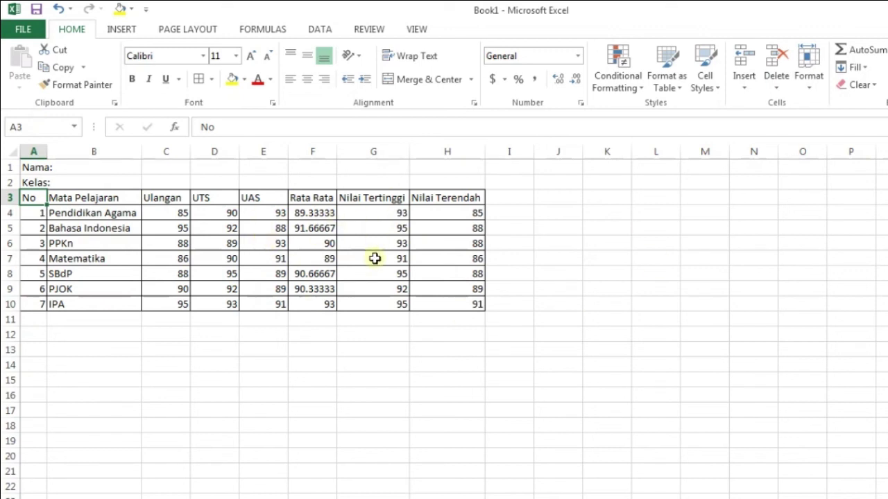
Step: Examine the Rata Rata, Nilai Tertinggi and Nilai Terendah headings and the formulas in their columns
{"action": "left_click", "coordinate": [319, 216]}
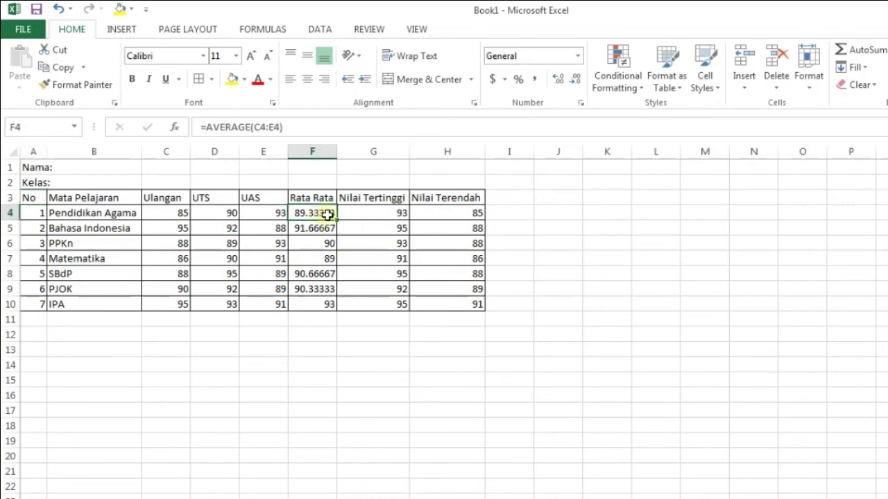
{"action": "left_click", "coordinate": [366, 211]}
{"action": "left_click", "coordinate": [422, 211]}
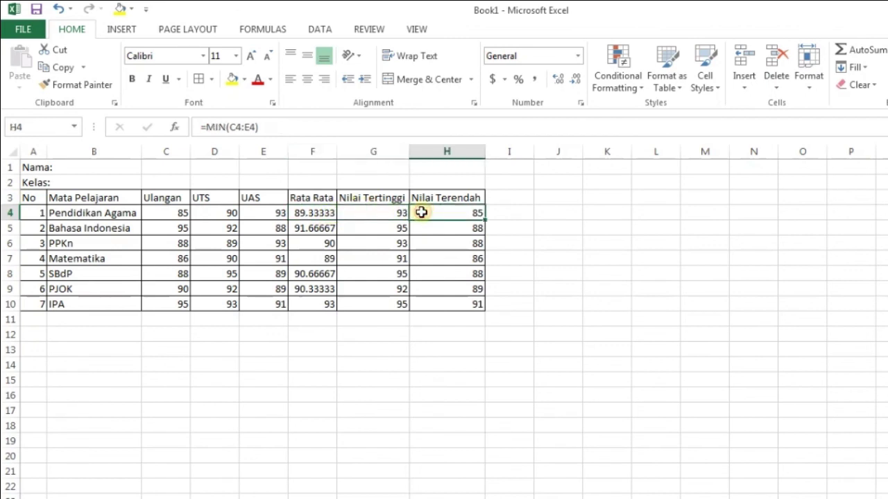
{"action": "left_click", "coordinate": [317, 198]}
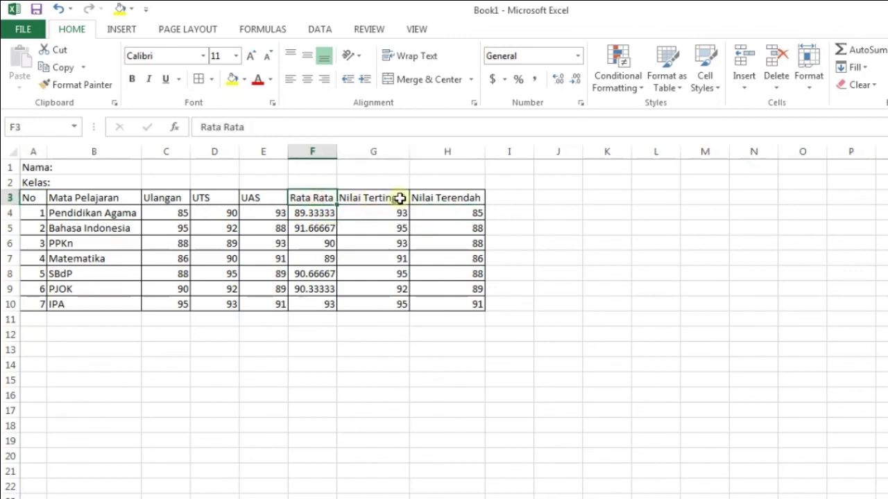
{"action": "left_click", "coordinate": [400, 199]}
{"action": "left_click", "coordinate": [442, 202]}
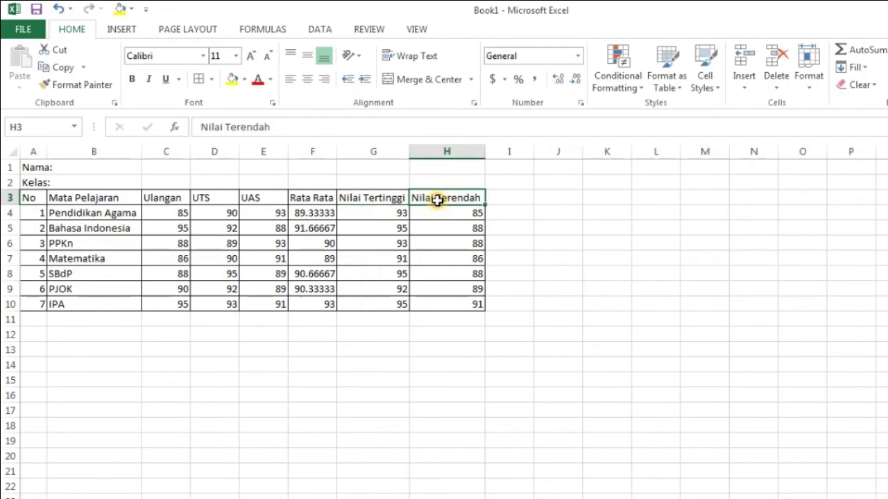
{"action": "left_click", "coordinate": [322, 217]}
{"action": "left_click", "coordinate": [323, 228]}
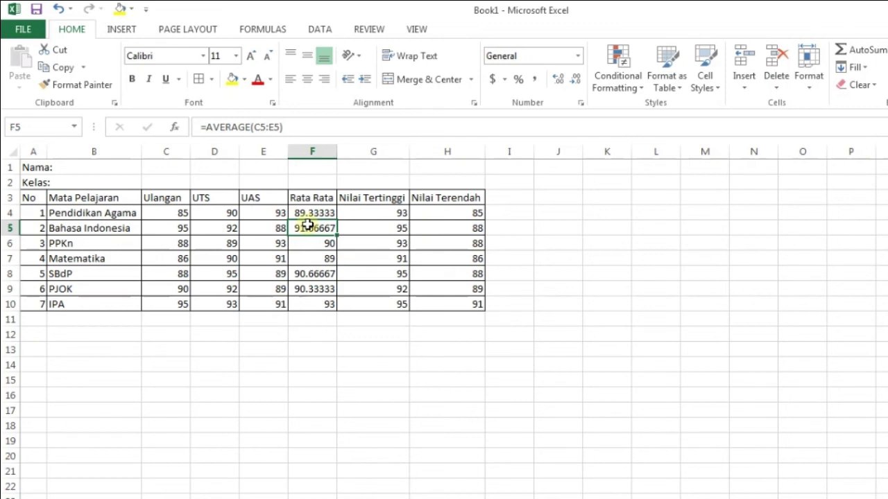
{"action": "left_click", "coordinate": [312, 245]}
{"action": "left_click", "coordinate": [311, 257]}
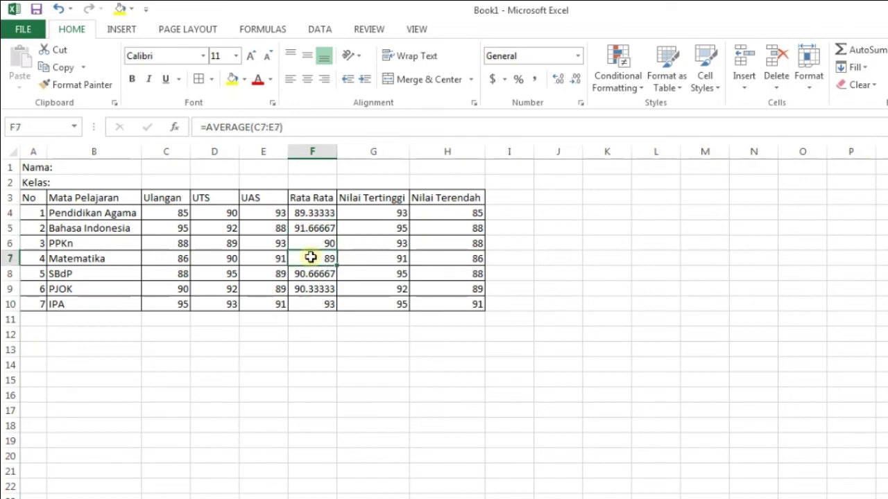